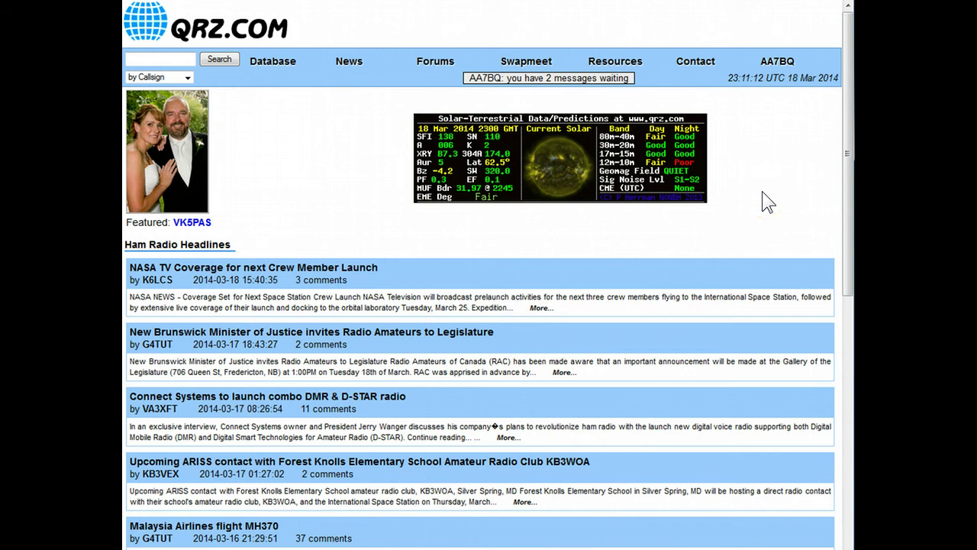
- Open My Logbook from the account callsign menu to list the station's logged contacts
mouse_move(779, 65)
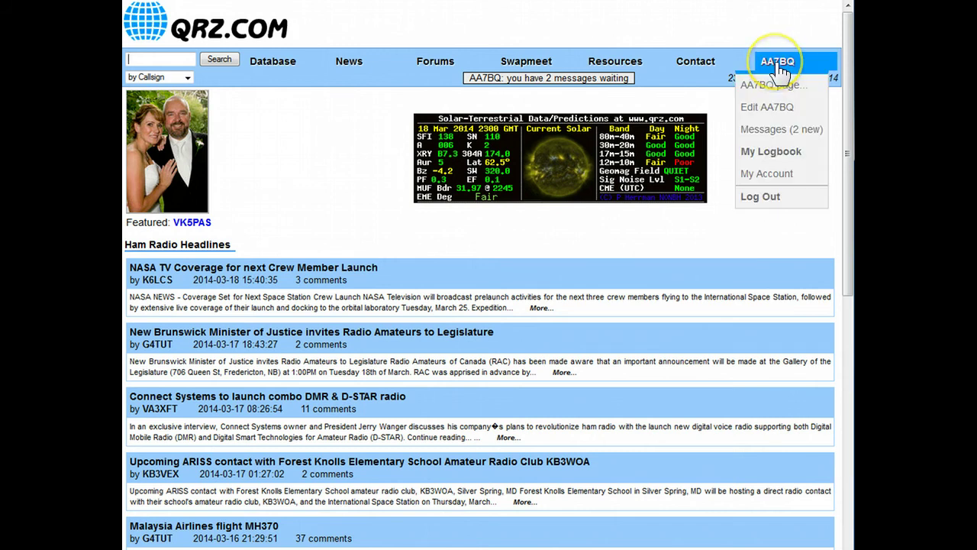
click(770, 151)
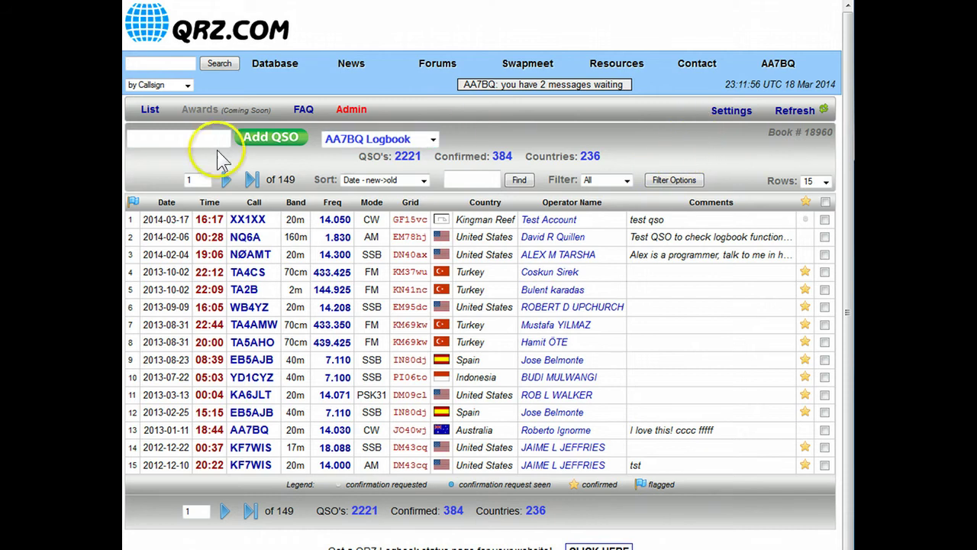
- Enter callsign XX2XX and start a new QSO entry for it
click(191, 137)
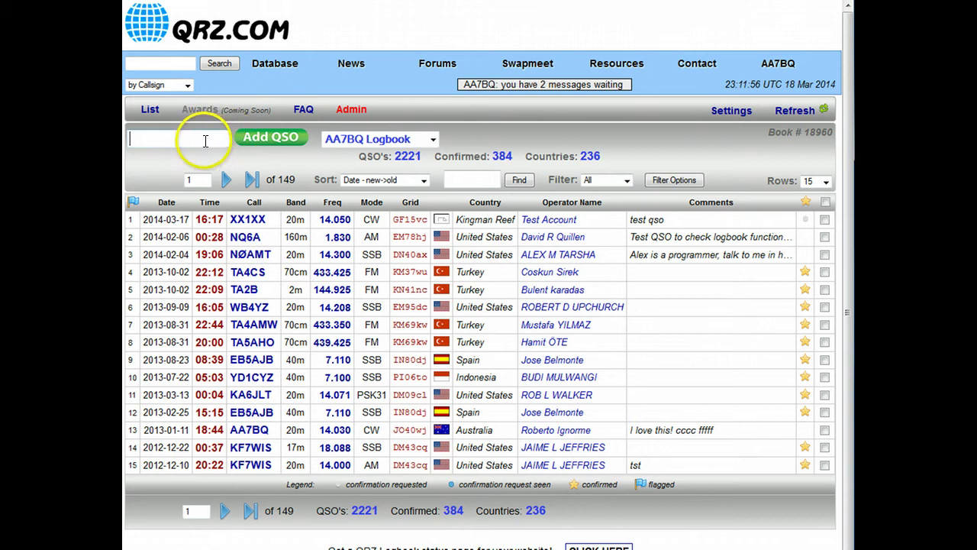
click(209, 141)
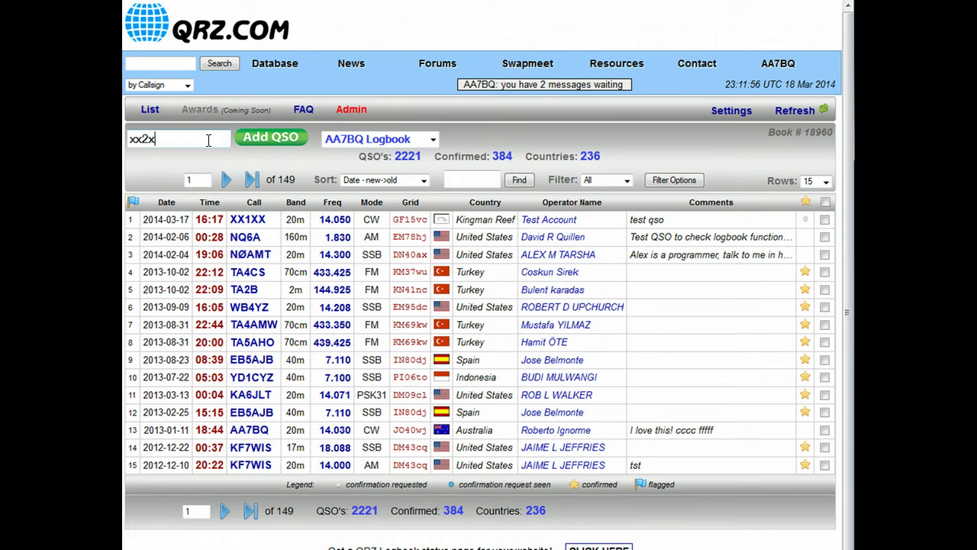
click(263, 149)
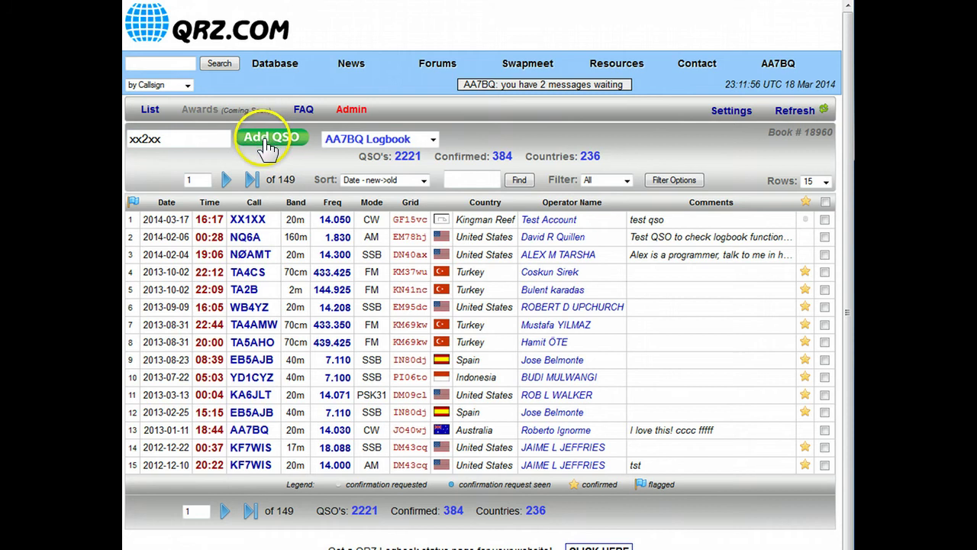
click(267, 149)
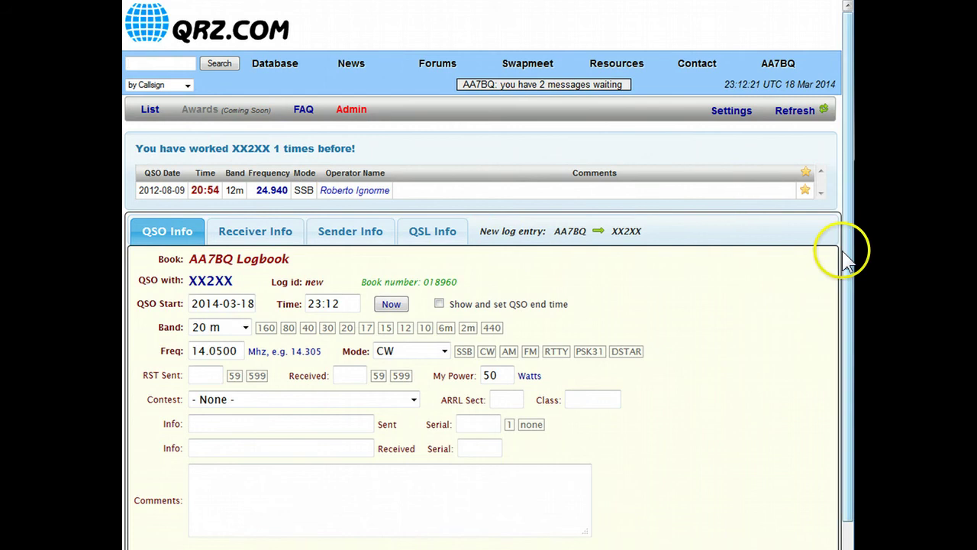
- Set the band to 15 m and the frequency to 21.325 MHz
drag(847, 264, 848, 334)
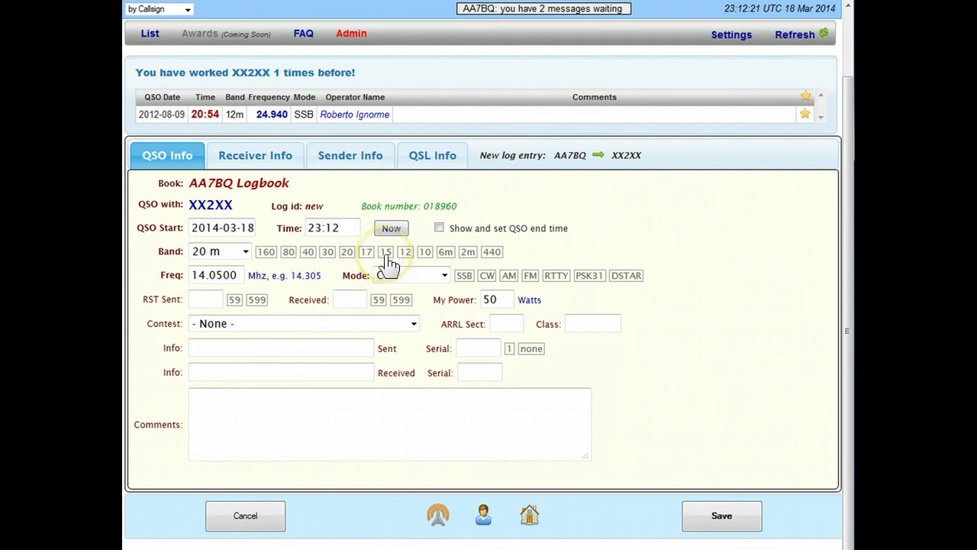
click(242, 252)
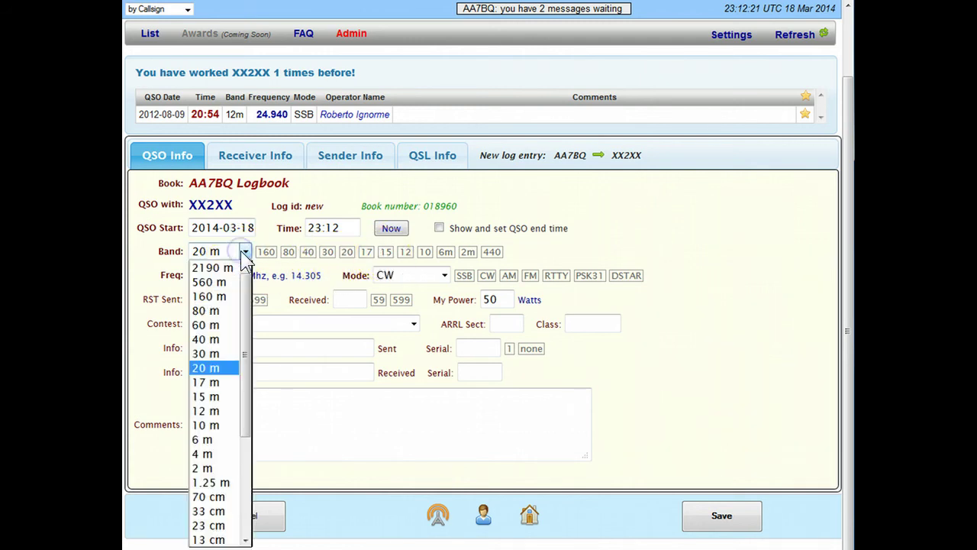
click(208, 397)
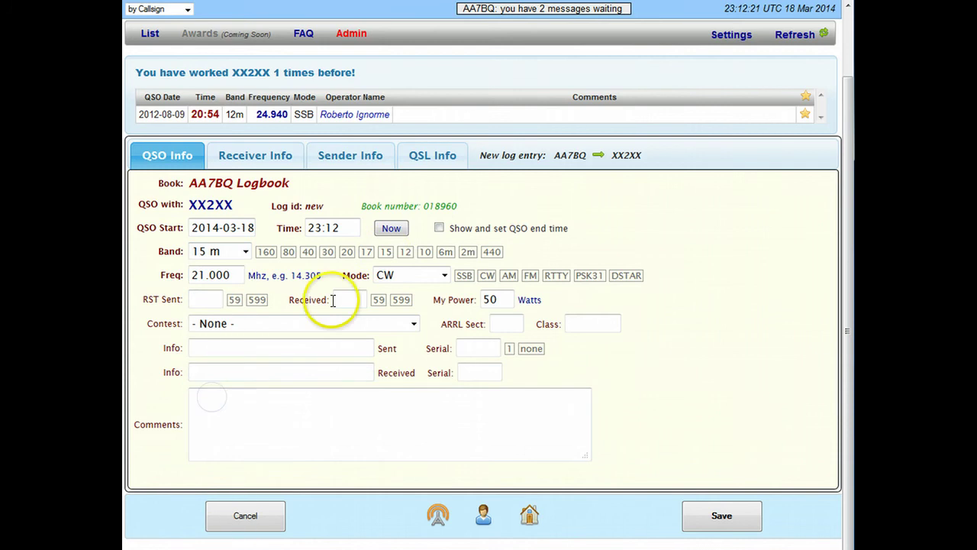
click(366, 253)
click(384, 253)
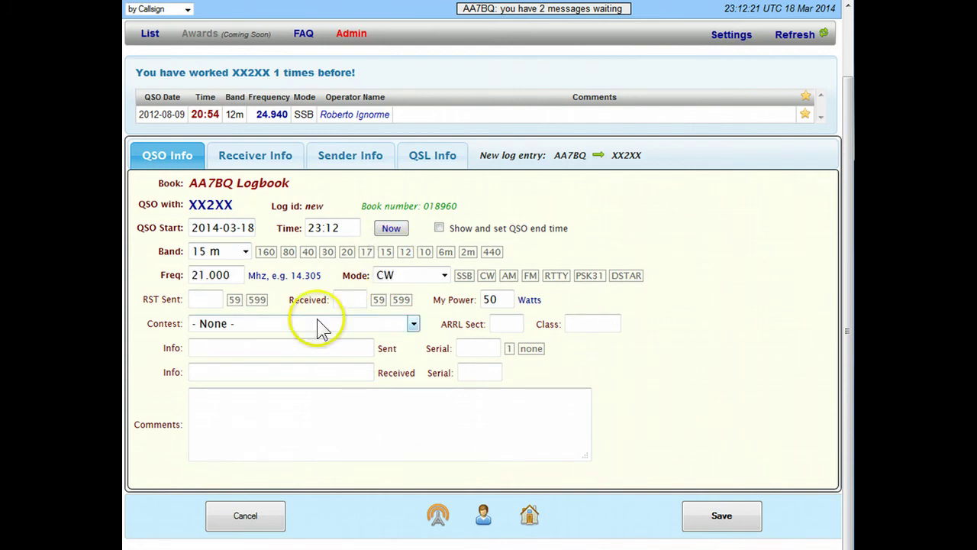
drag(210, 276, 234, 274)
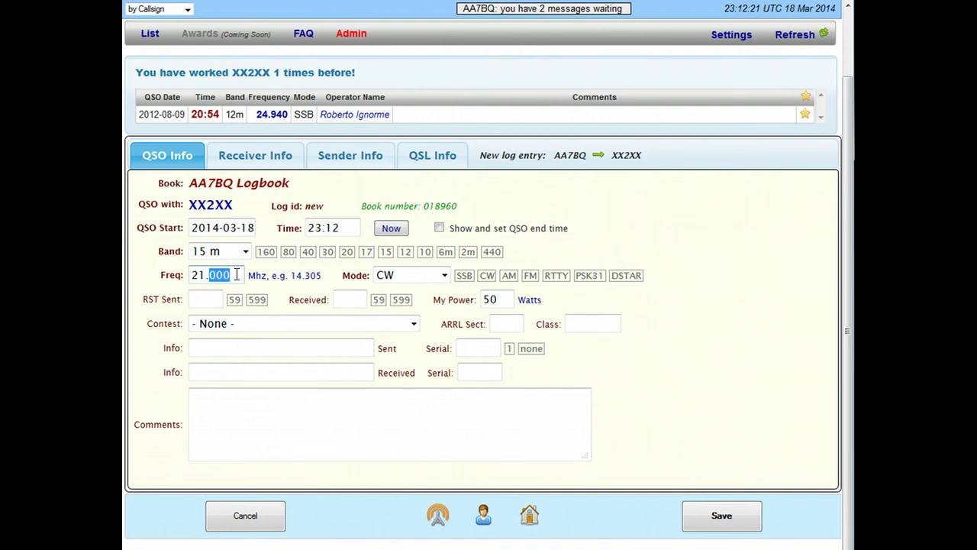
text(325)
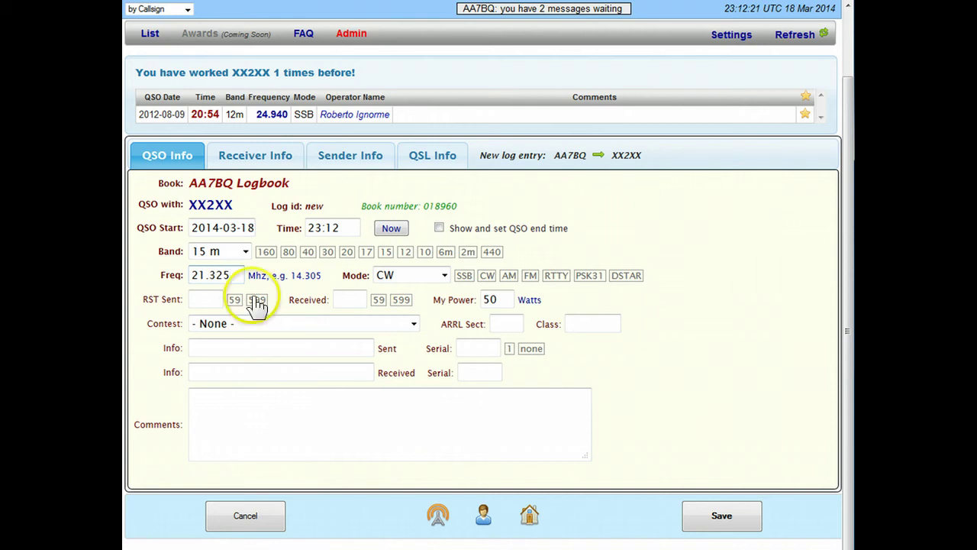
- Set the mode to SSB with 599 signal reports sent and received
click(464, 276)
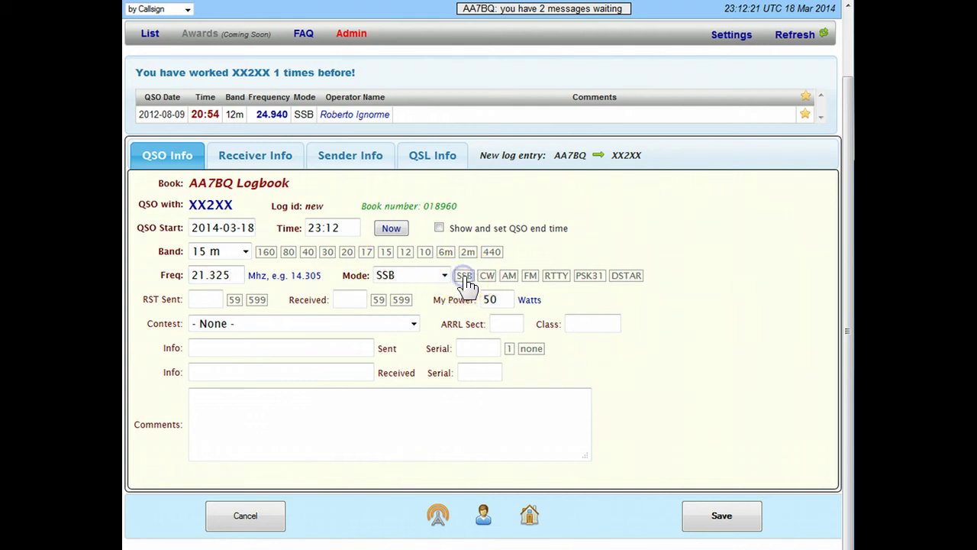
click(256, 302)
click(401, 302)
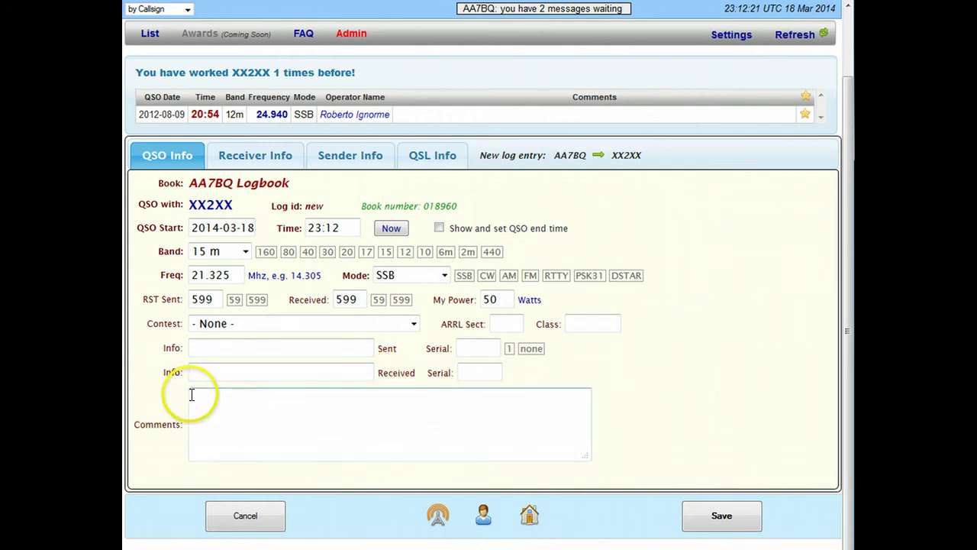
- Set the receiving station's power to the 1000-watt preset, then view the sender details
click(258, 162)
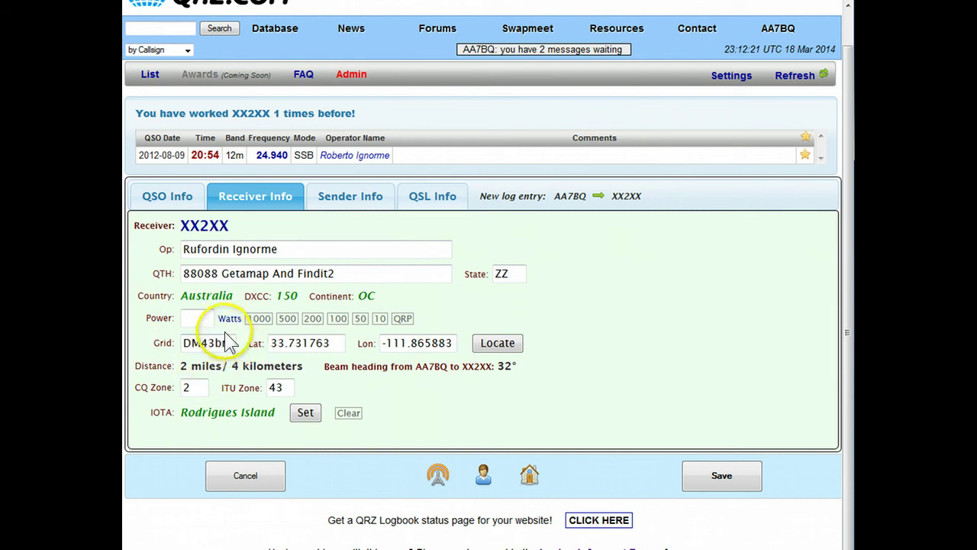
click(187, 318)
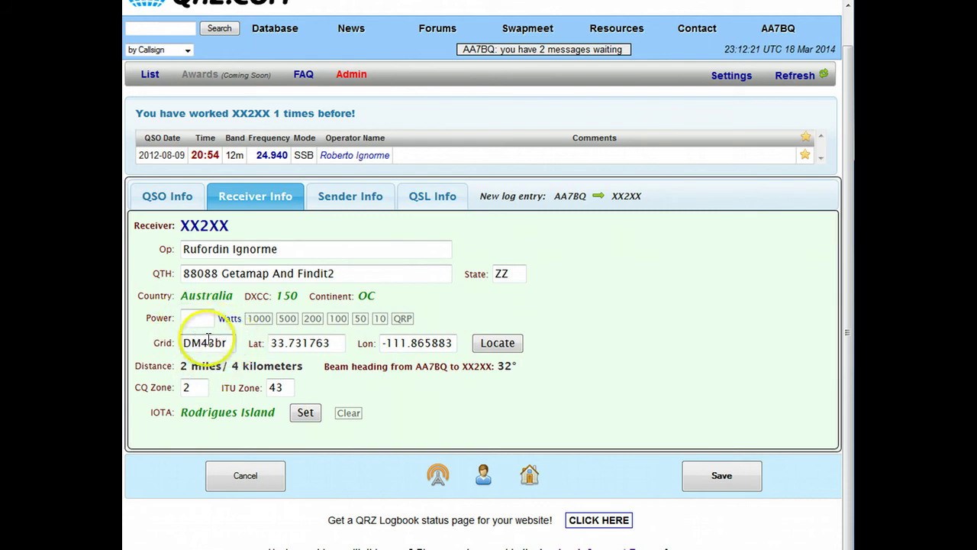
click(258, 319)
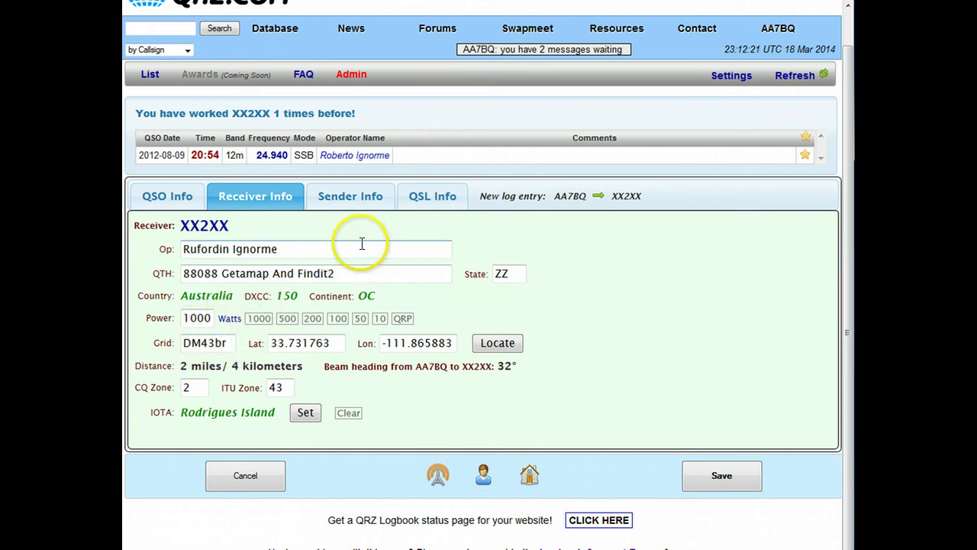
click(352, 202)
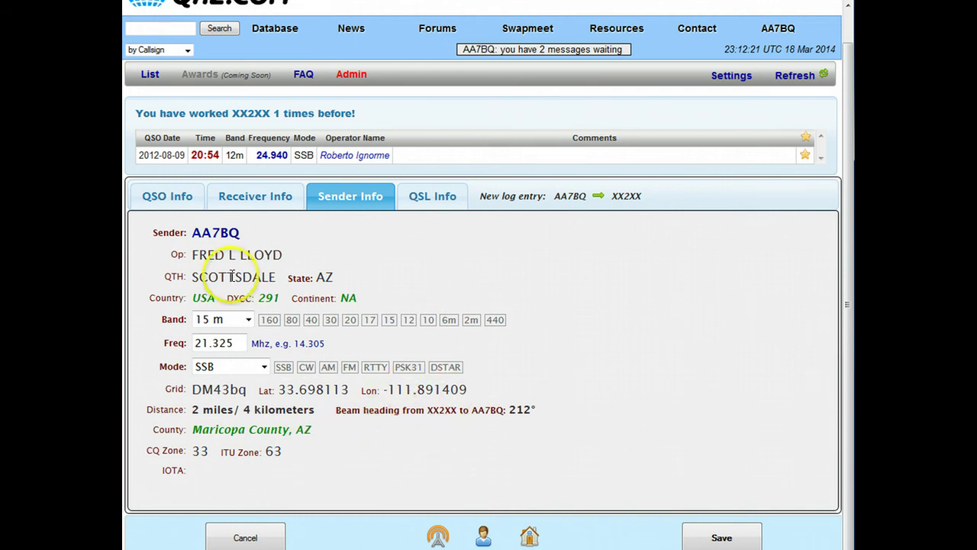
- Save the XX2XX contact from the QSO Info tab, bringing the log to 2222 QSOs
click(167, 198)
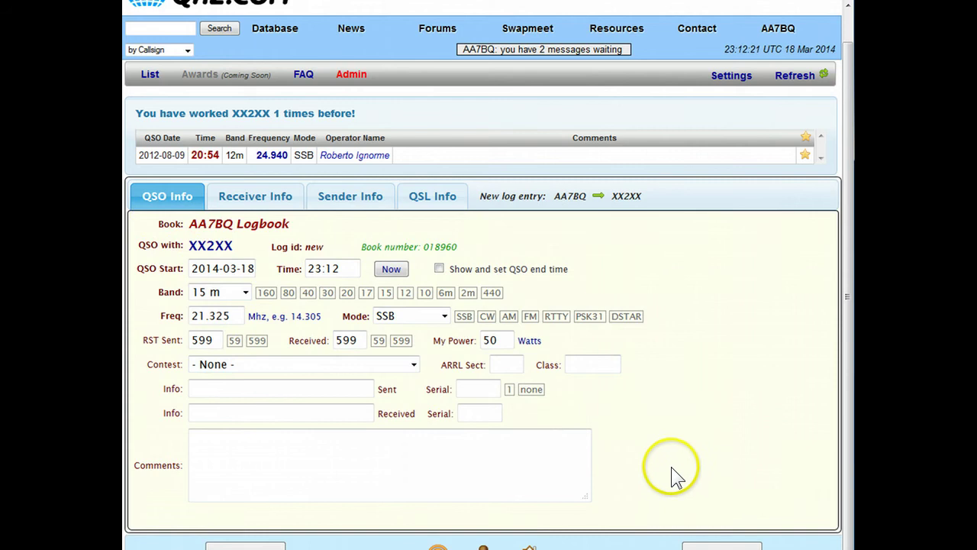
scroll(684, 412, down, 2)
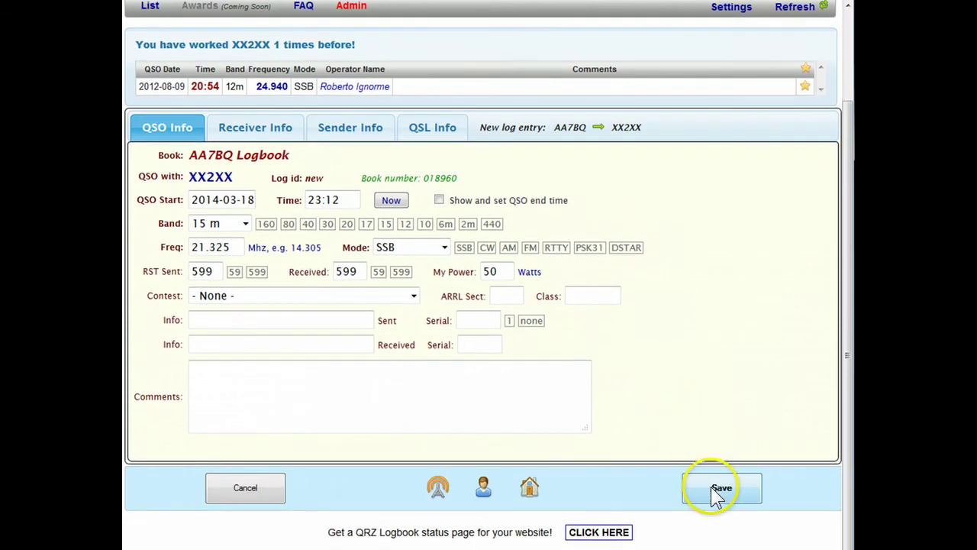
click(710, 489)
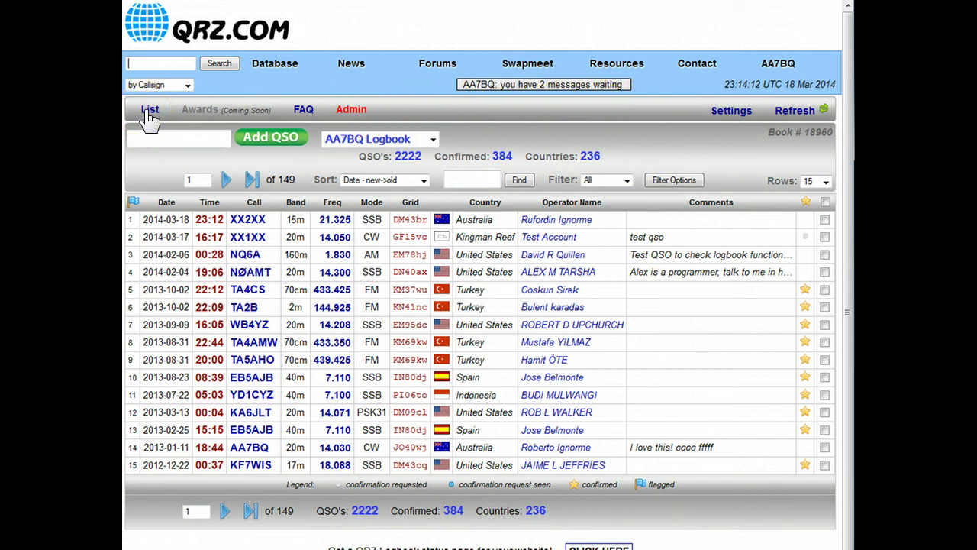
click(168, 139)
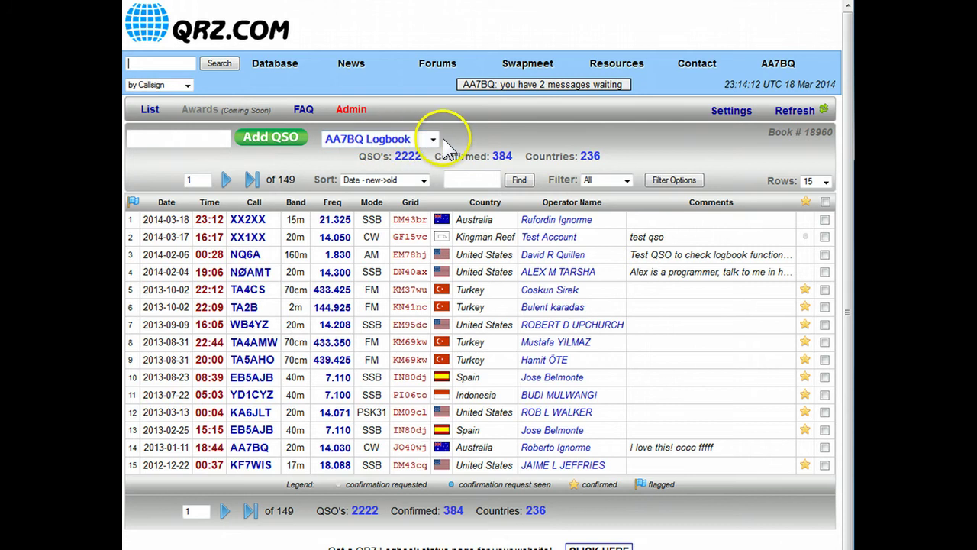
click(433, 142)
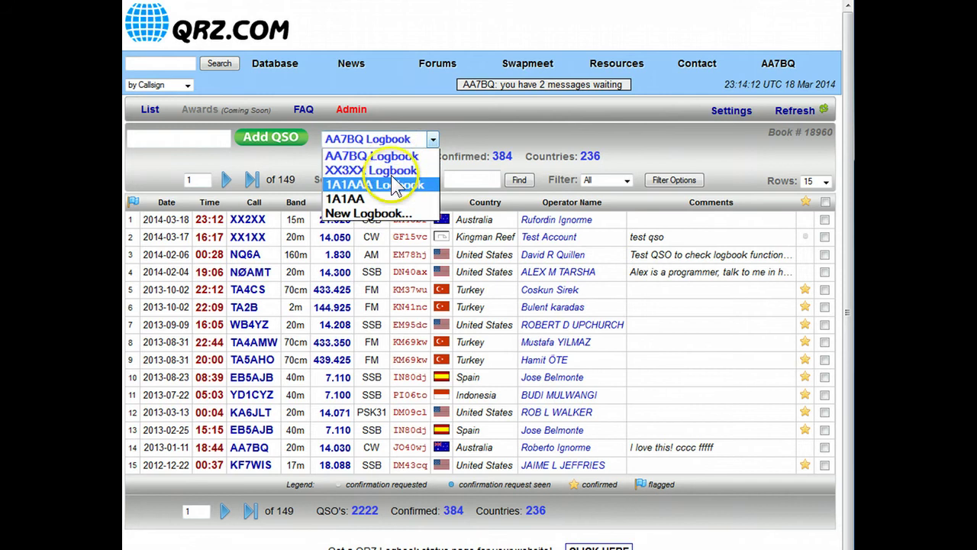
click(472, 141)
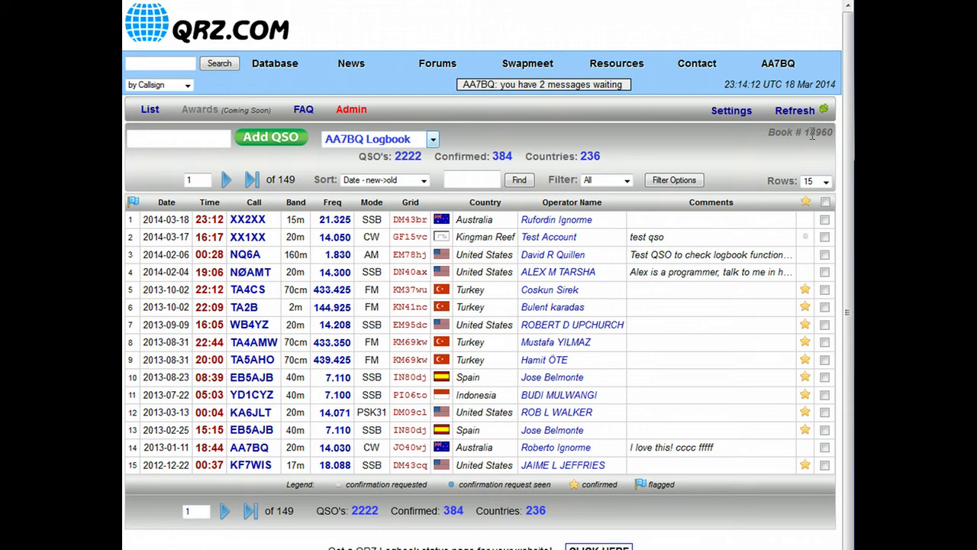
double_click(816, 133)
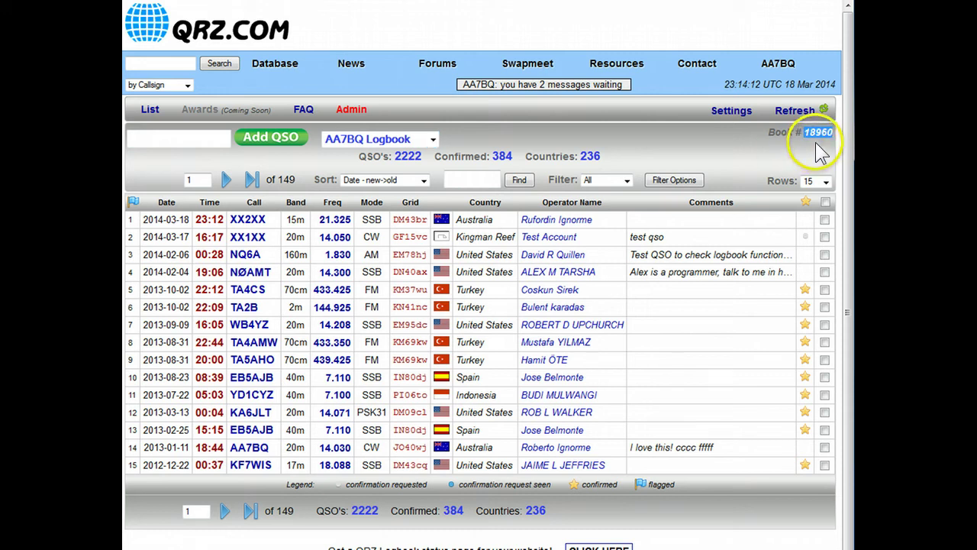
click(816, 143)
click(750, 151)
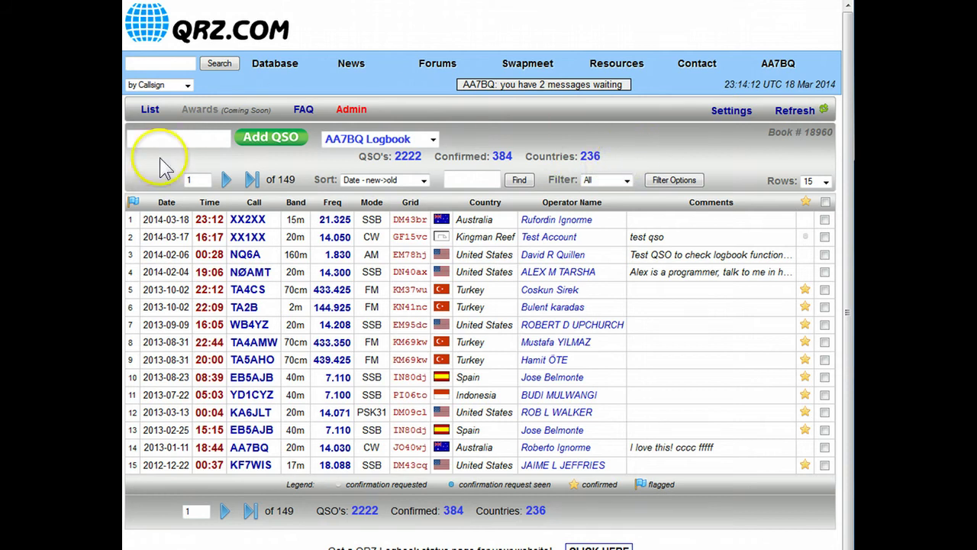
click(223, 183)
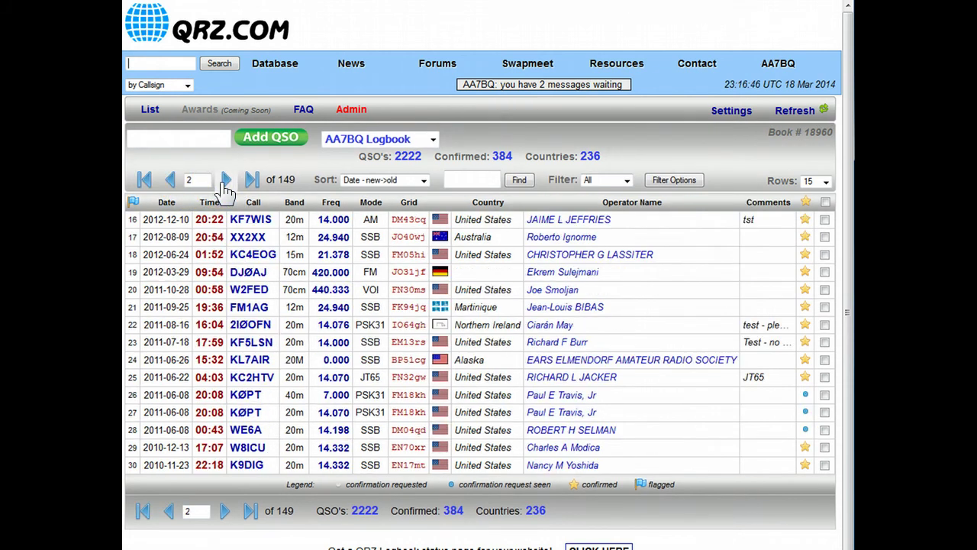
click(227, 188)
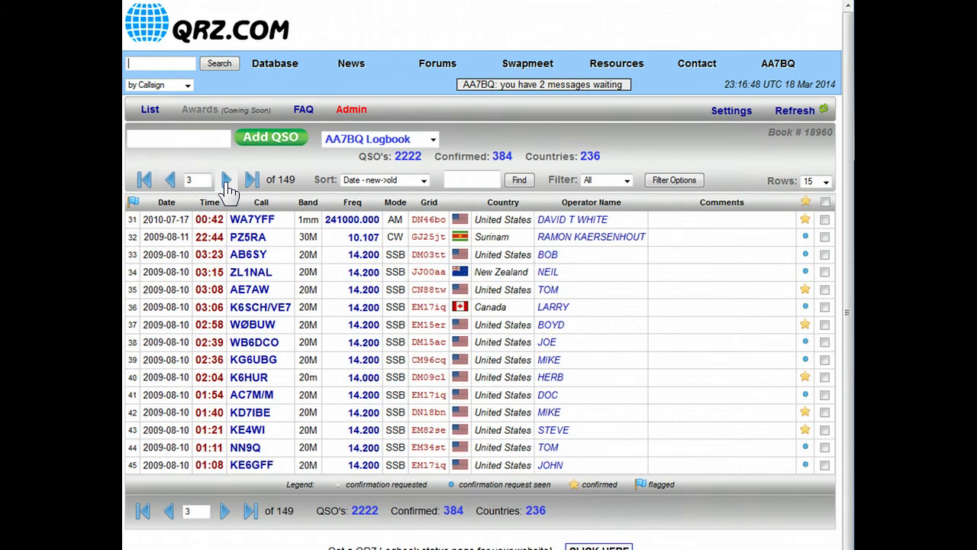
click(227, 188)
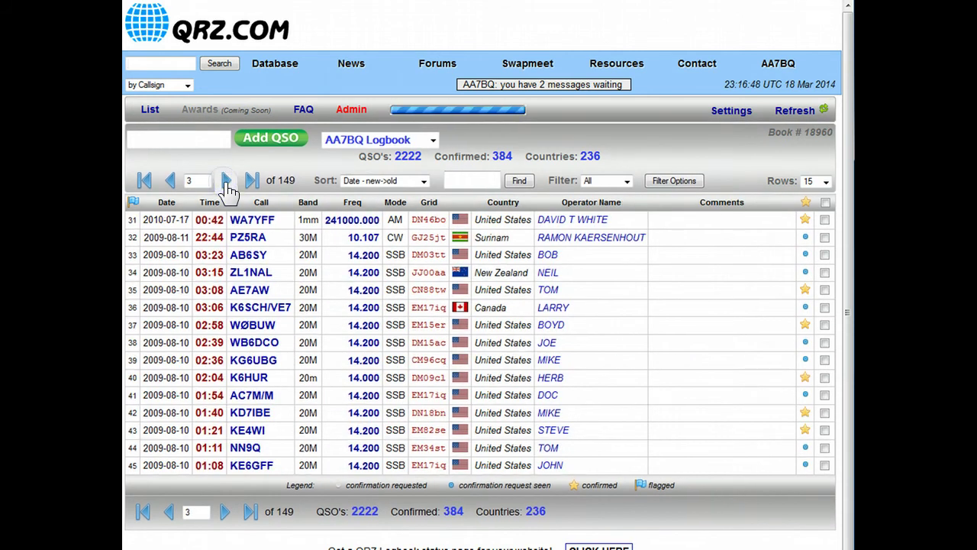
click(227, 187)
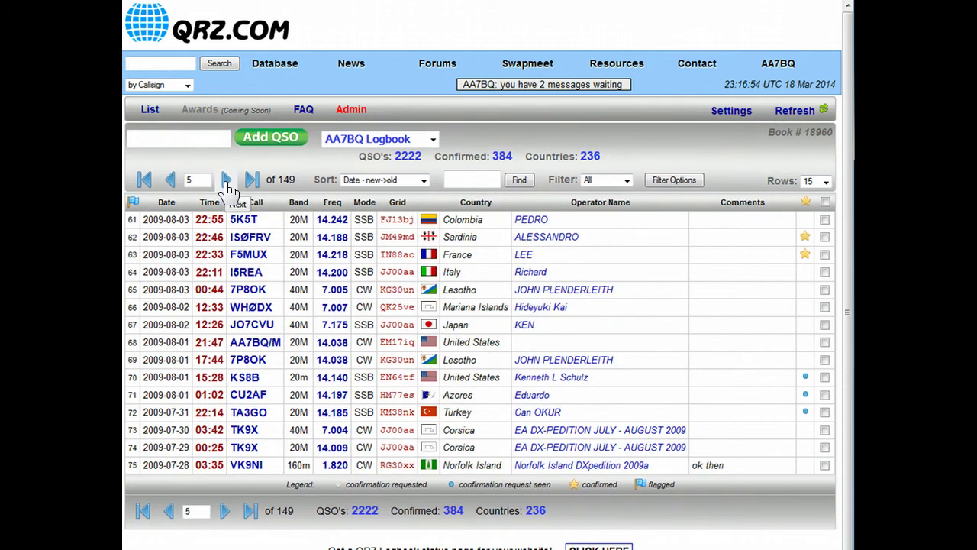
click(173, 186)
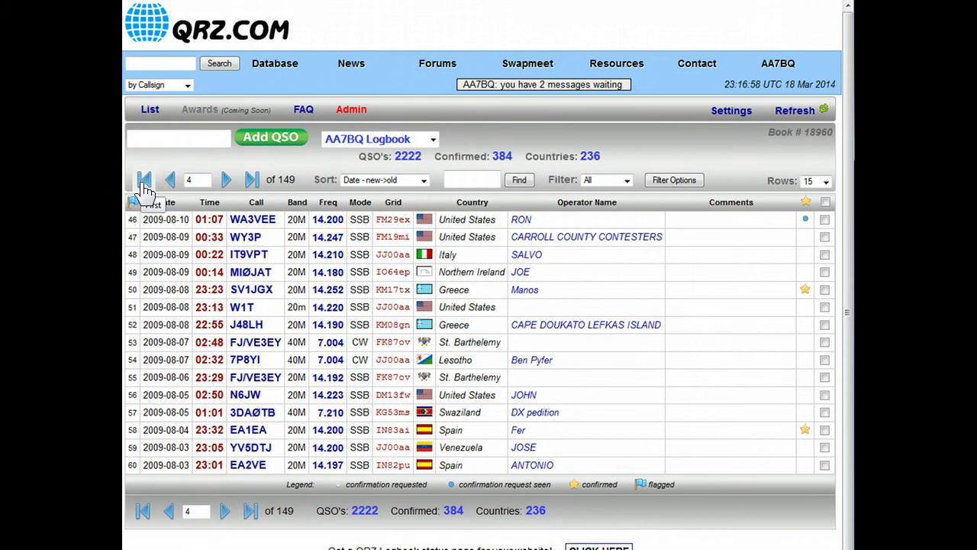
click(145, 183)
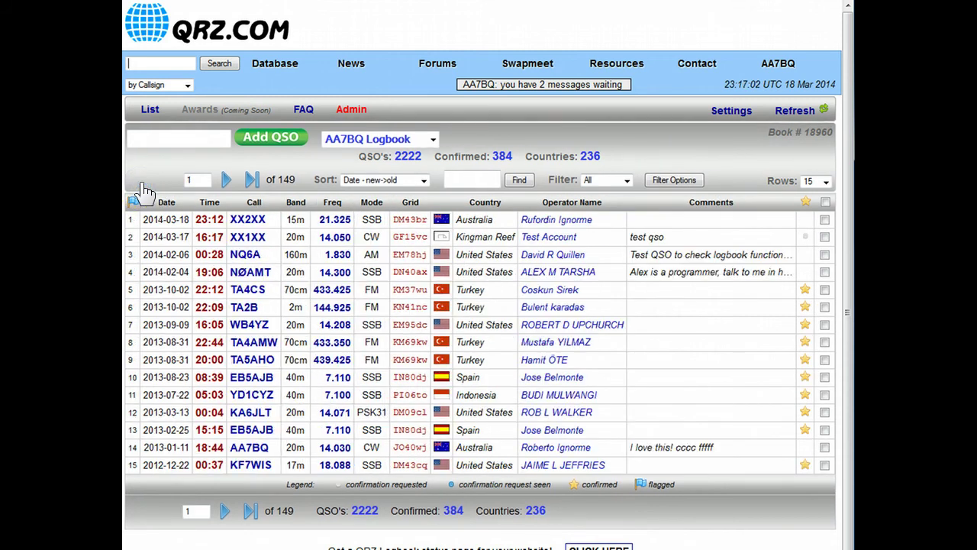
click(243, 184)
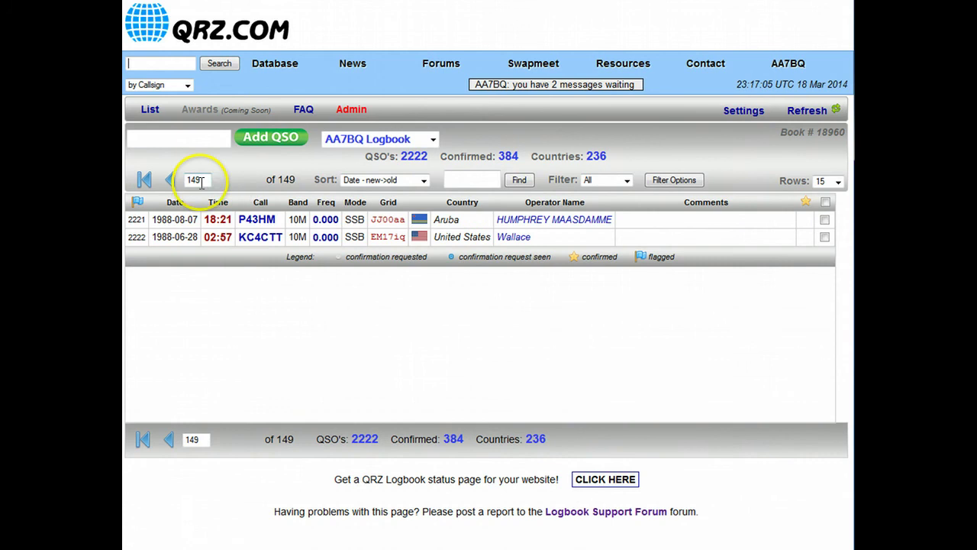
click(171, 183)
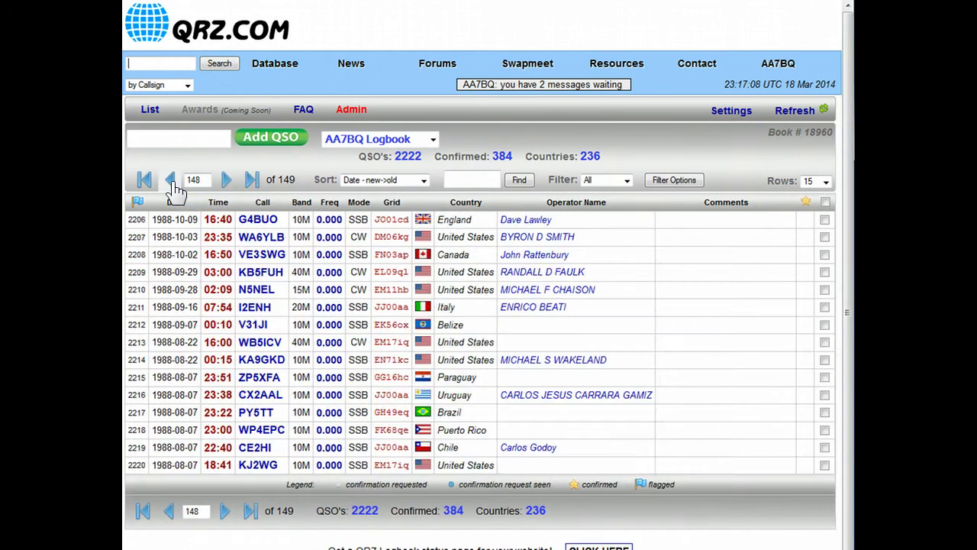
click(169, 181)
click(145, 181)
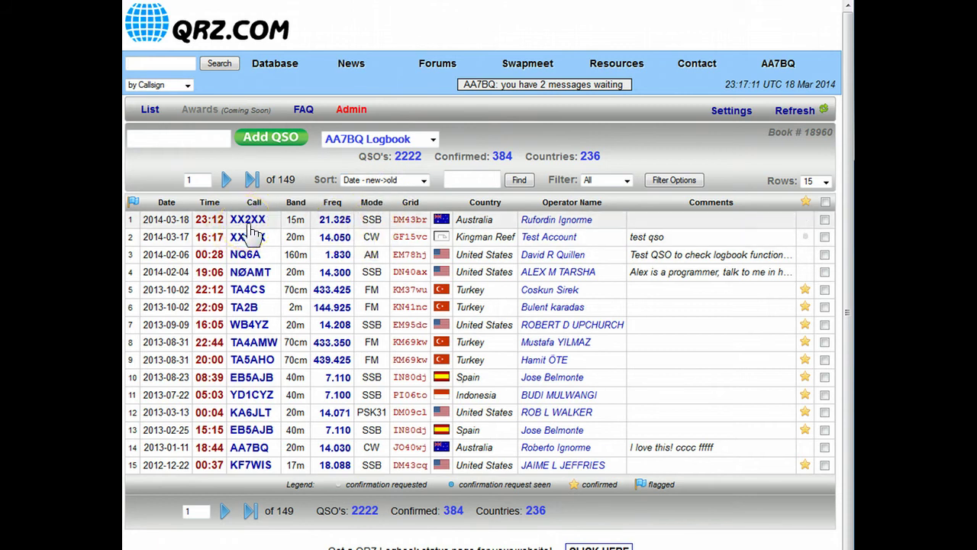
click(251, 181)
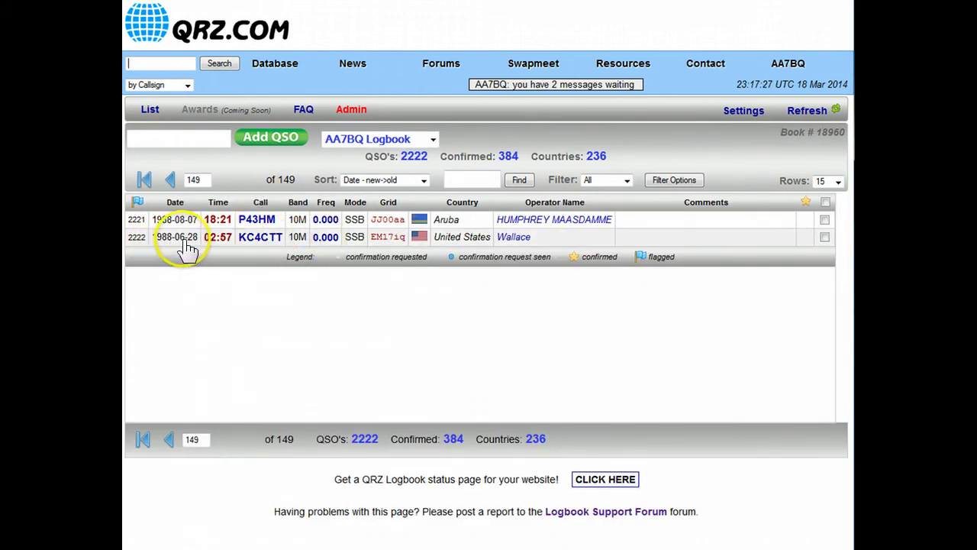
click(172, 181)
click(142, 180)
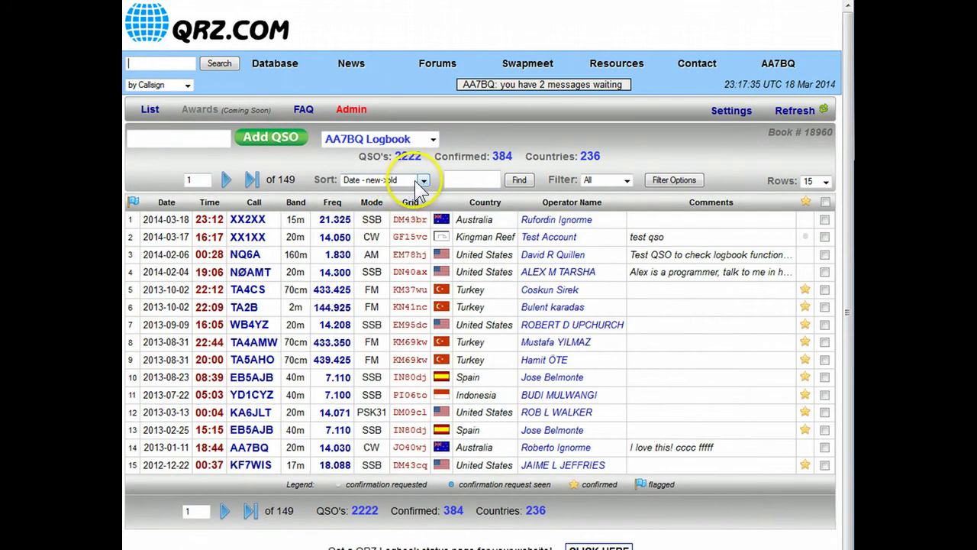
click(419, 181)
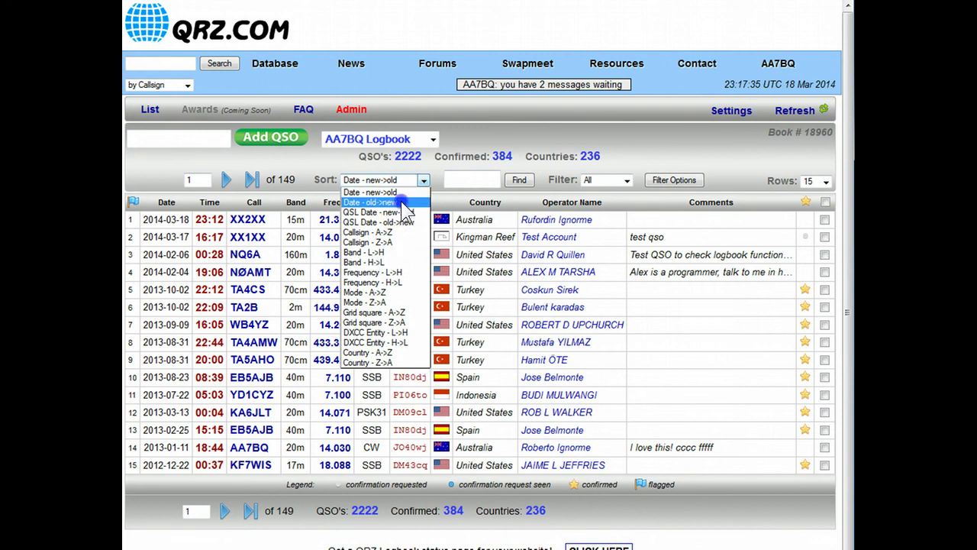
click(403, 203)
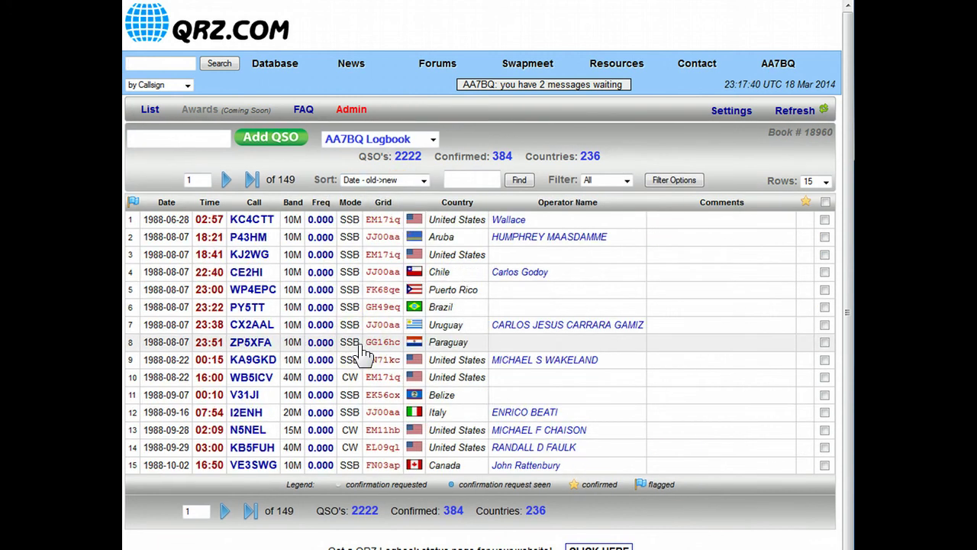
click(422, 181)
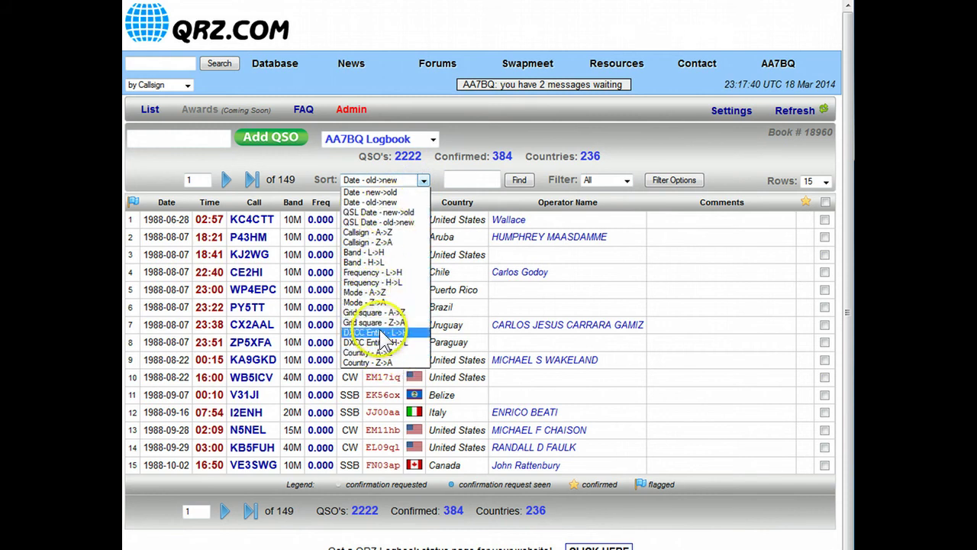
click(402, 192)
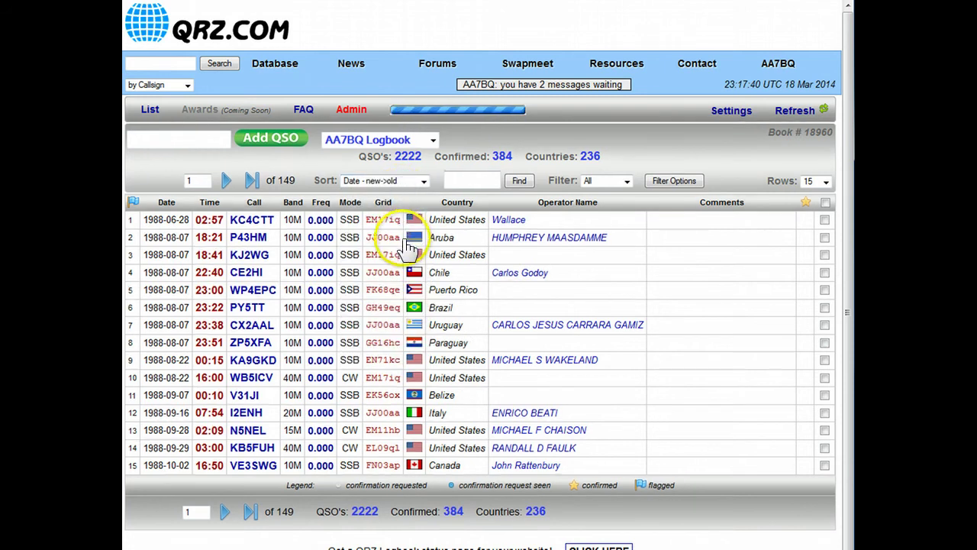
click(470, 181)
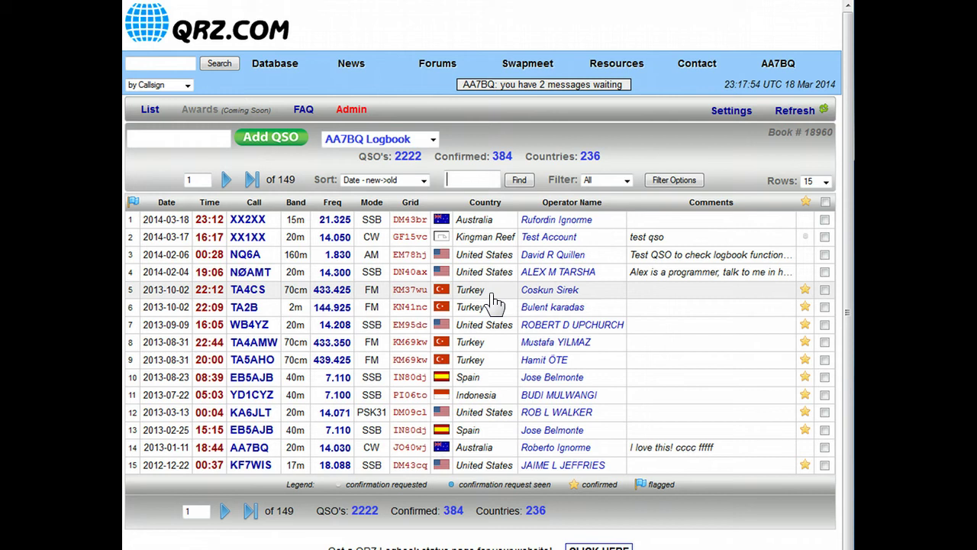
click(468, 189)
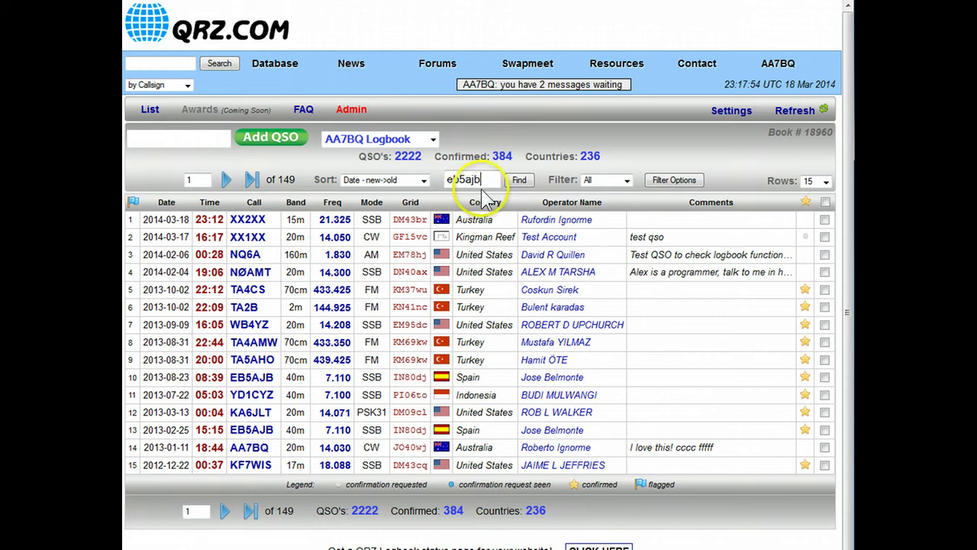
click(517, 180)
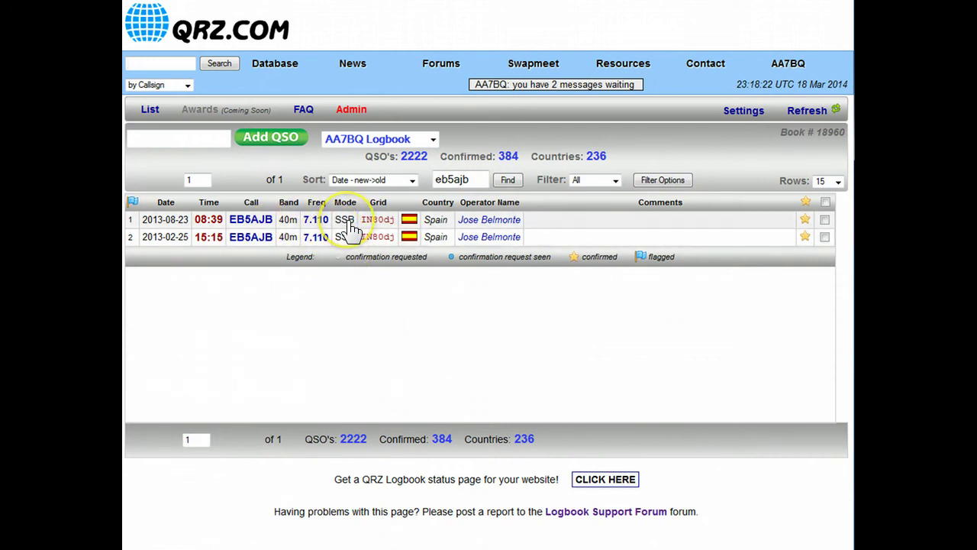
click(806, 121)
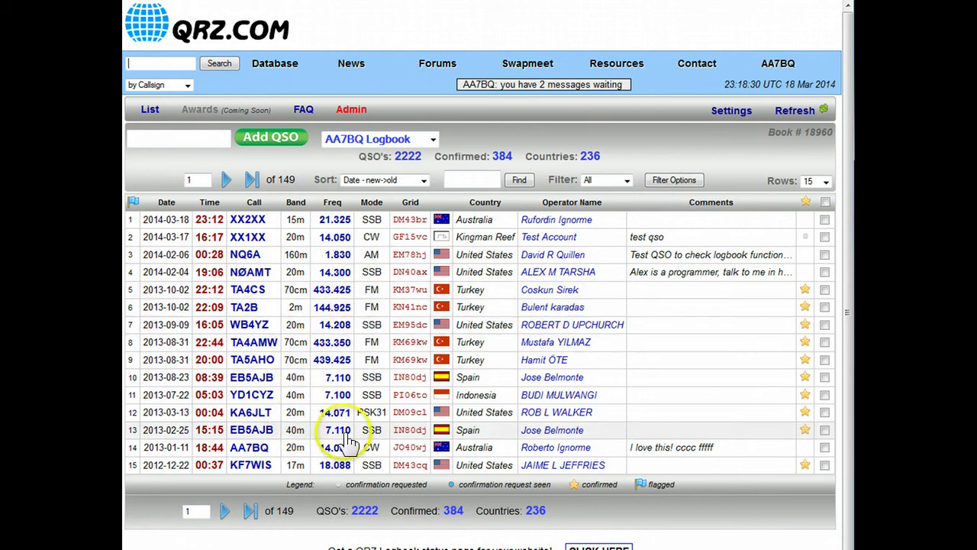
- Add a filter rule requiring Their band to be 20 m
click(680, 183)
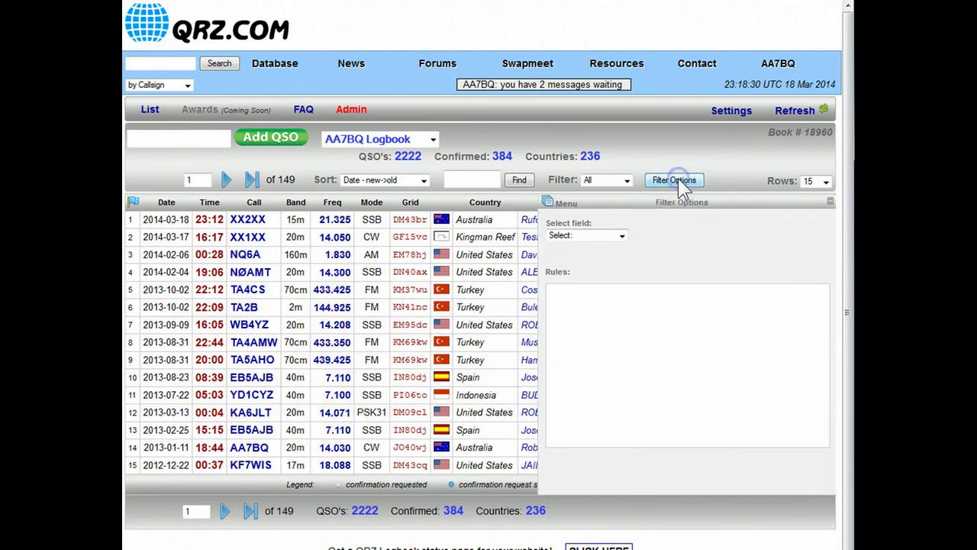
click(616, 237)
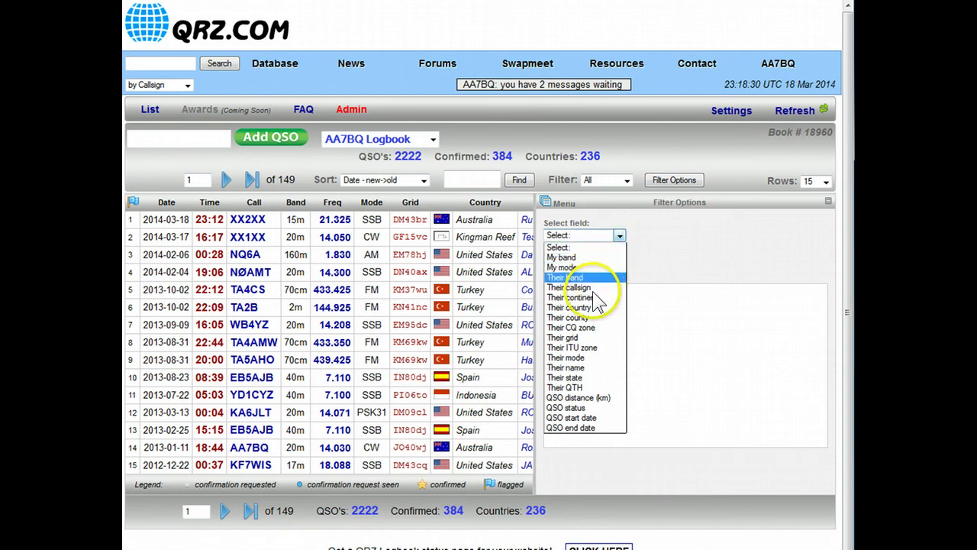
click(590, 279)
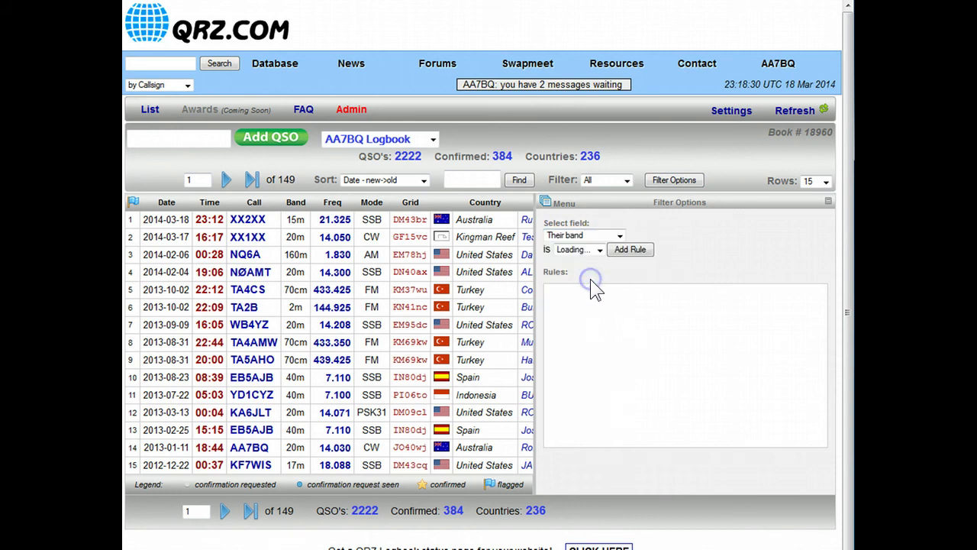
click(595, 251)
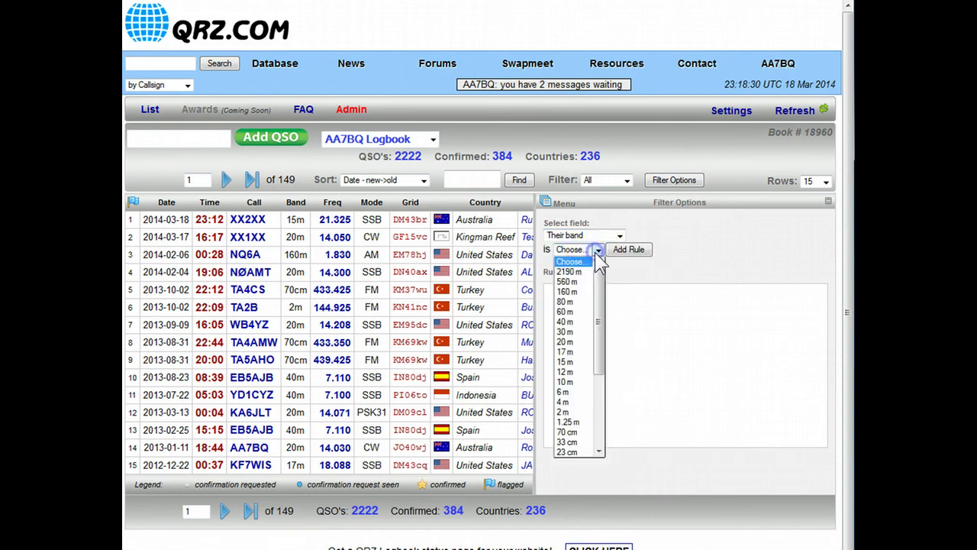
click(583, 344)
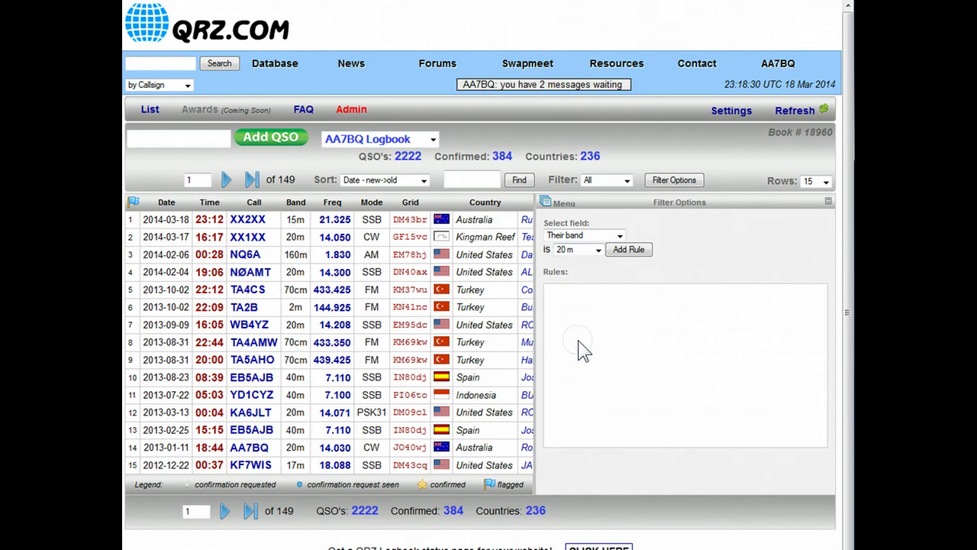
click(629, 251)
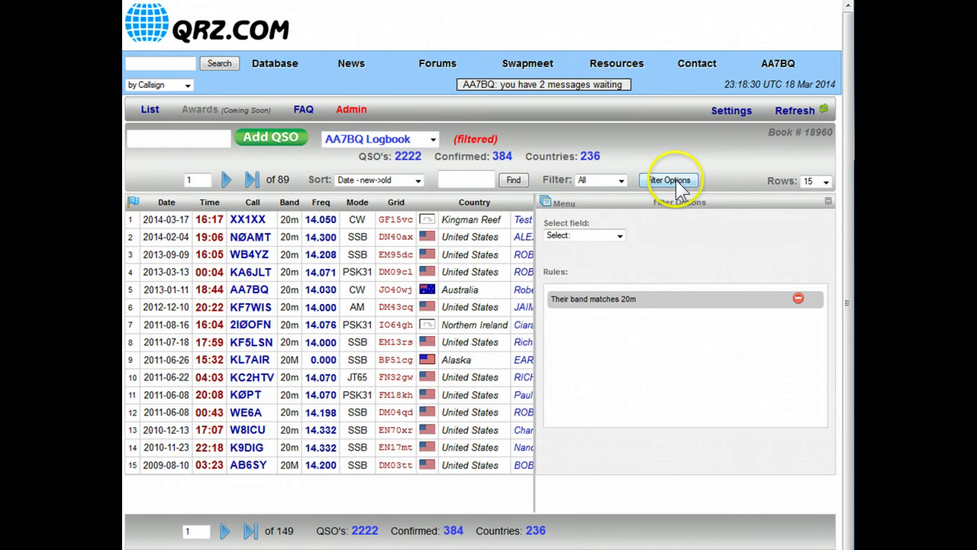
- Close the filter panel and page through the 89-page filtered results
click(669, 180)
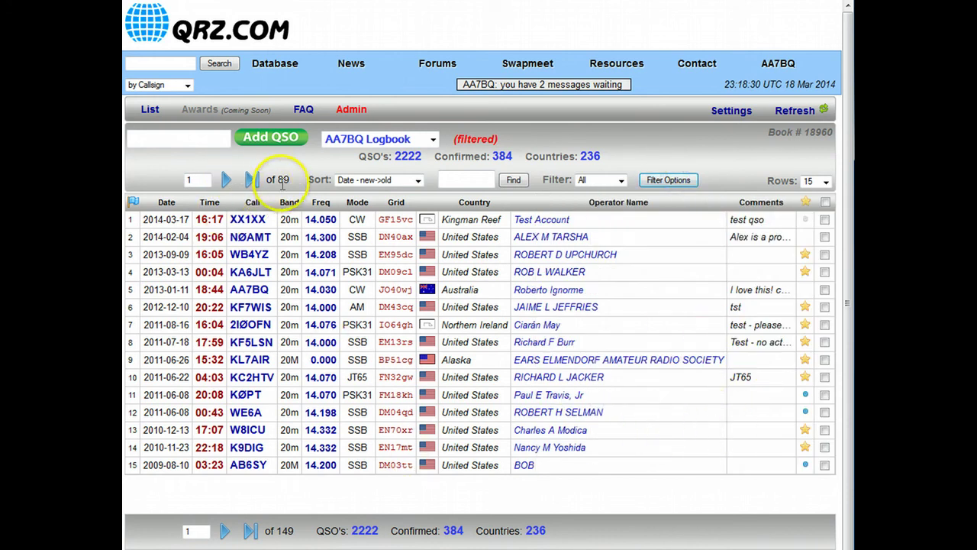
click(227, 180)
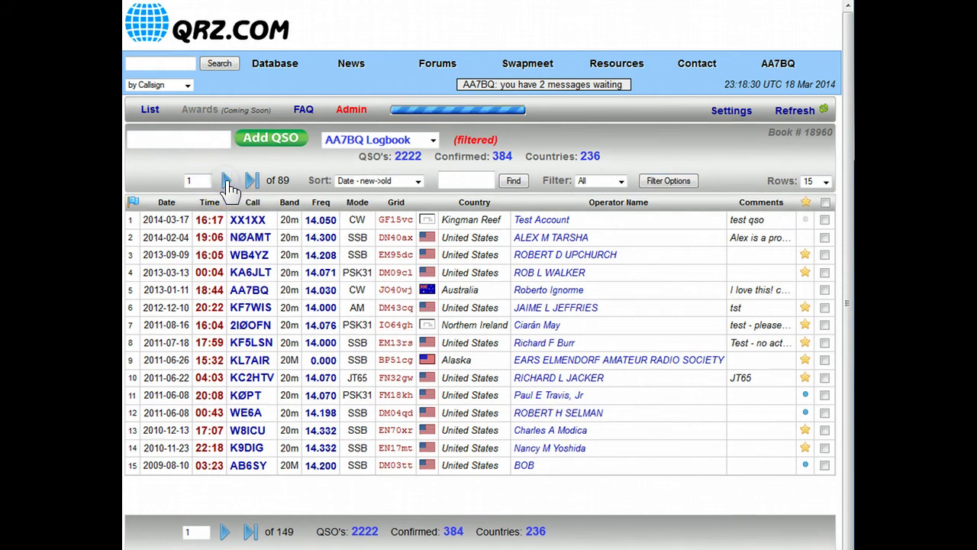
click(170, 180)
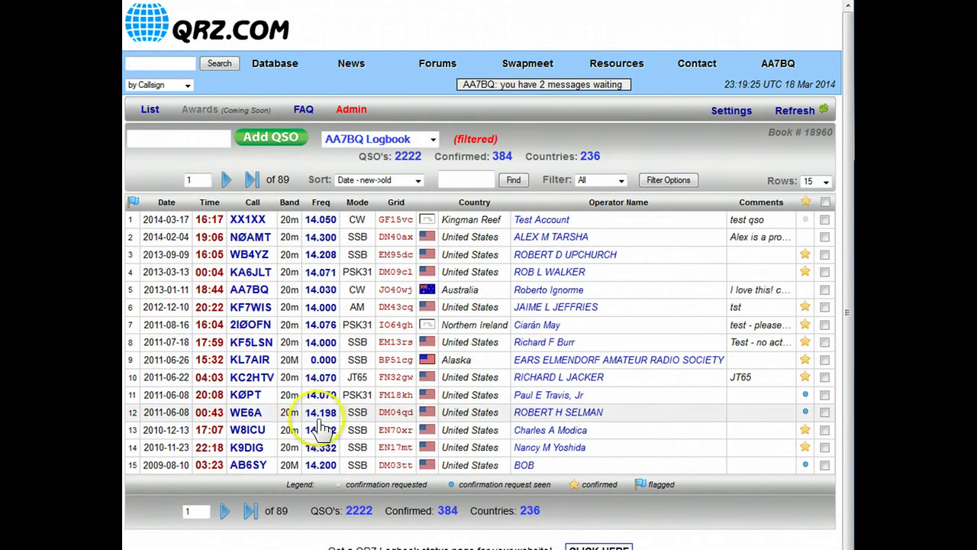
- Add a Their country is Brazil filter rule and close the panel to view results
click(671, 181)
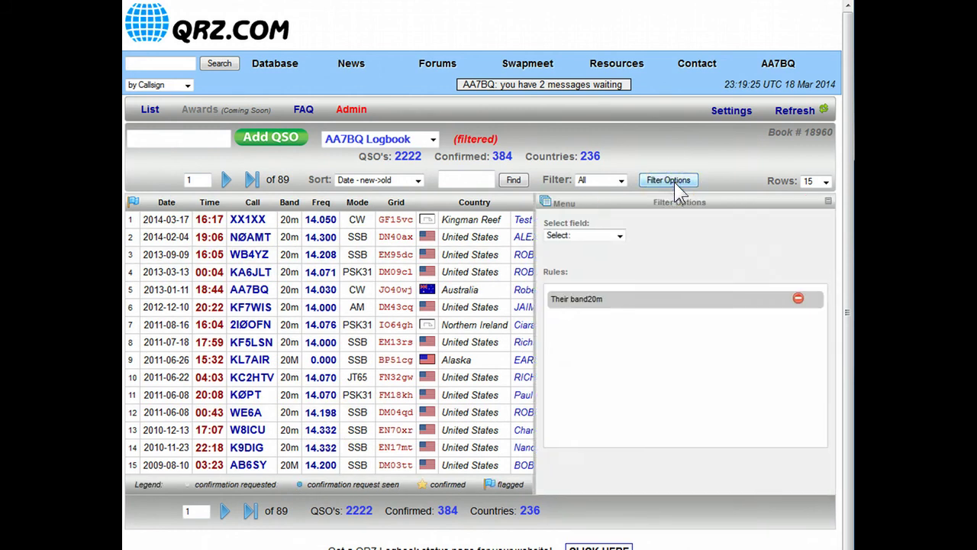
click(617, 236)
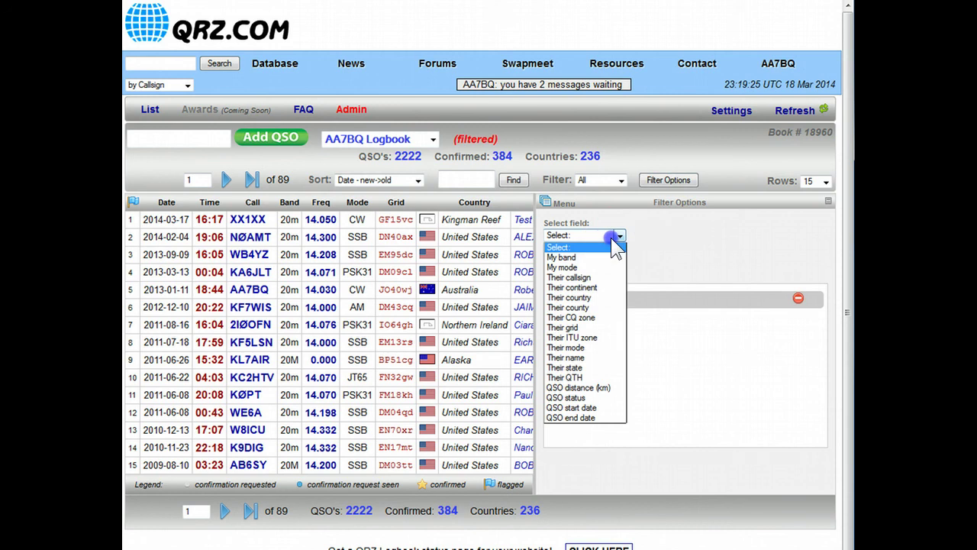
click(601, 298)
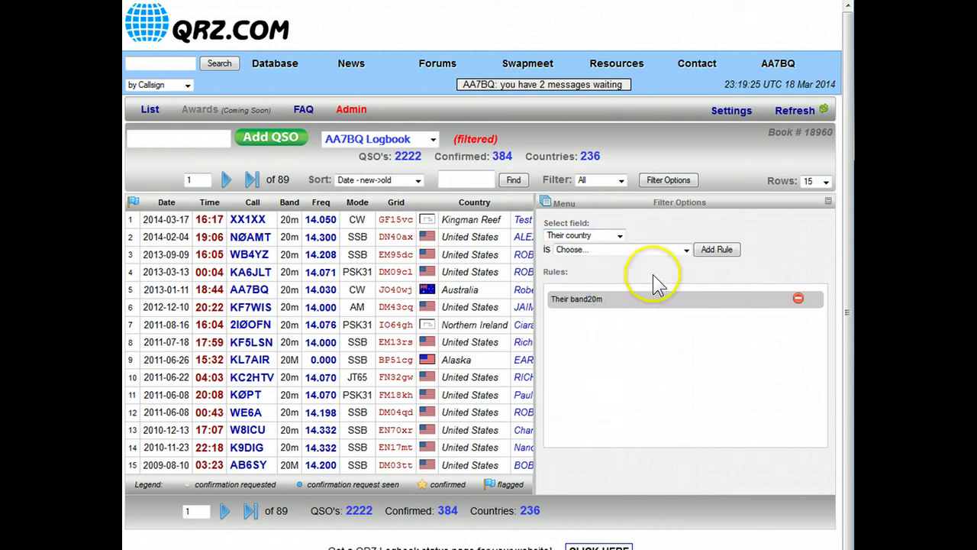
click(644, 250)
scroll(644, 357, down, 5)
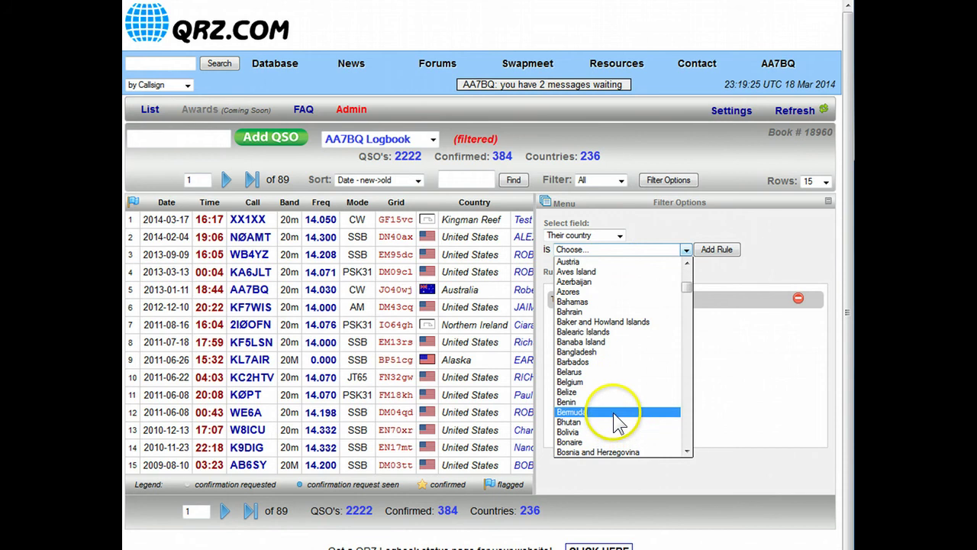
scroll(619, 424, down, 2)
scroll(617, 422, down, 1)
click(611, 424)
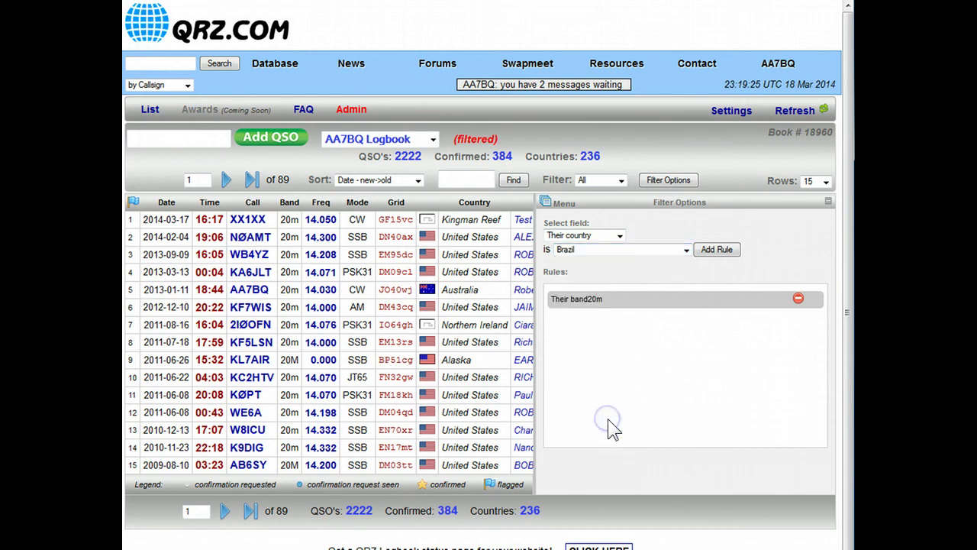
click(721, 248)
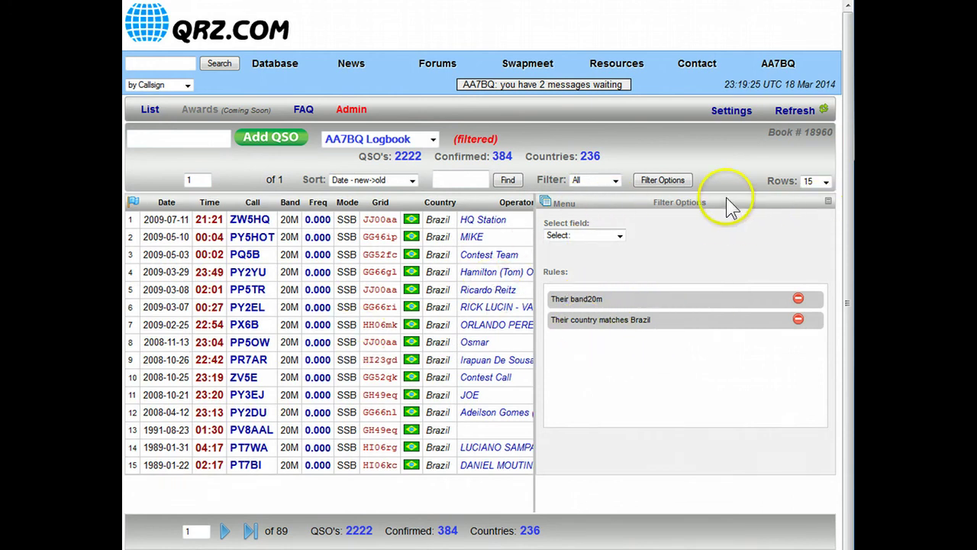
click(661, 180)
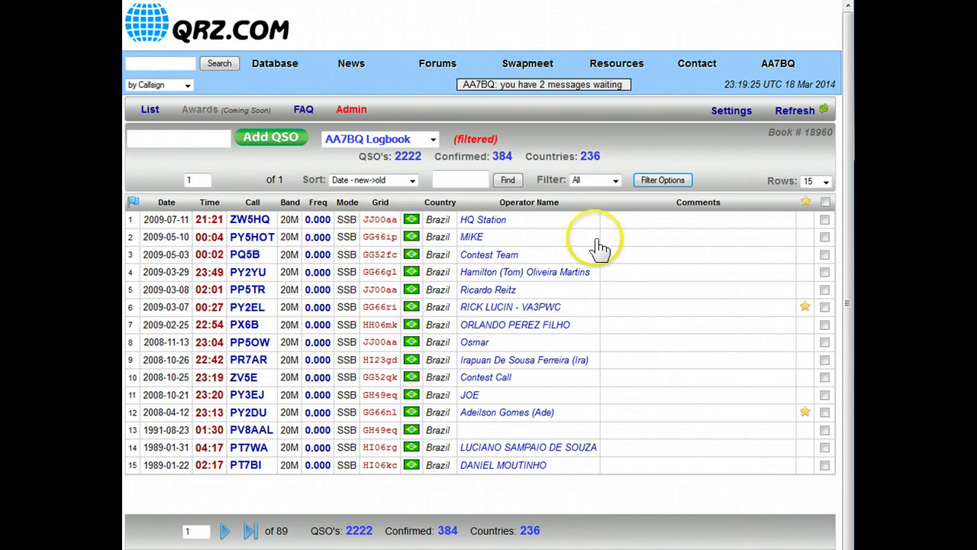
- Remove the Brazil country and 20m band rules to restore the full 149-page log
click(615, 182)
click(634, 180)
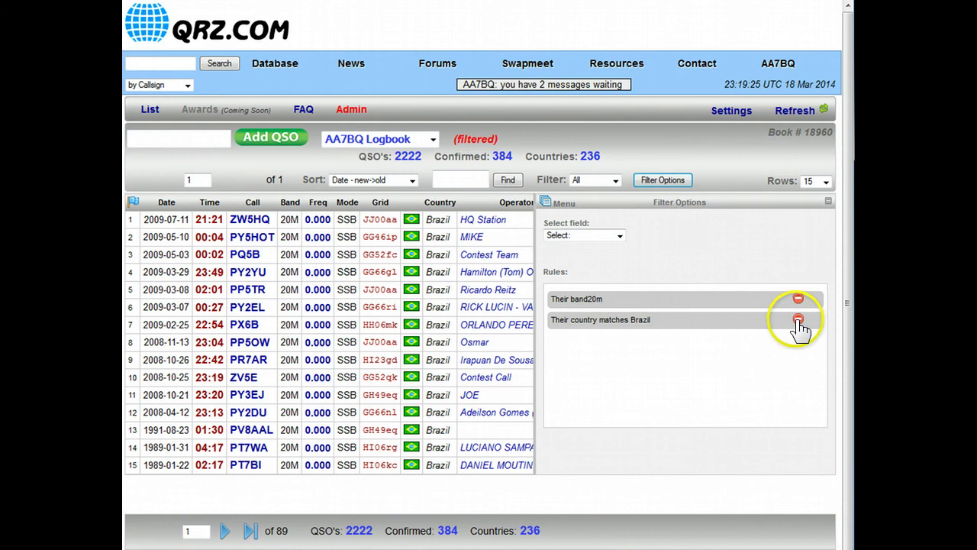
click(798, 320)
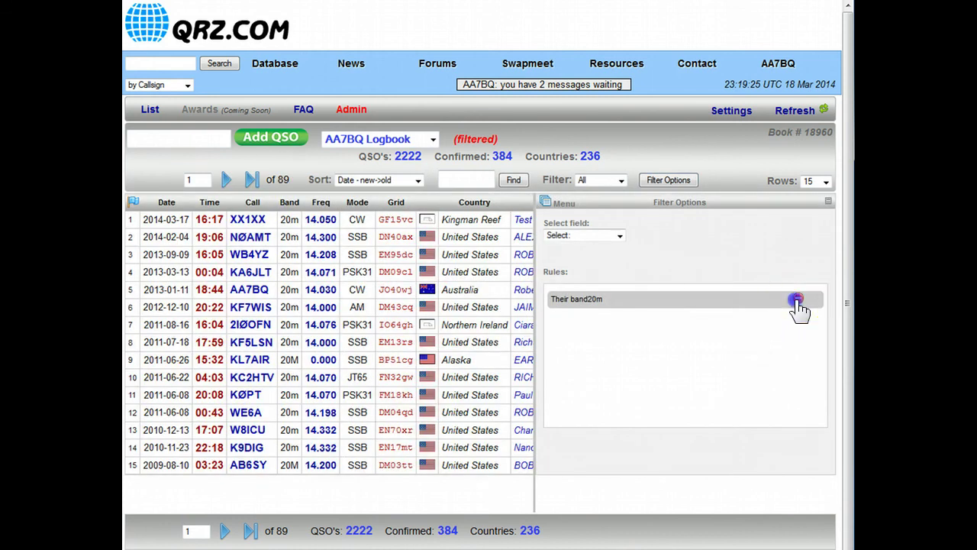
click(797, 300)
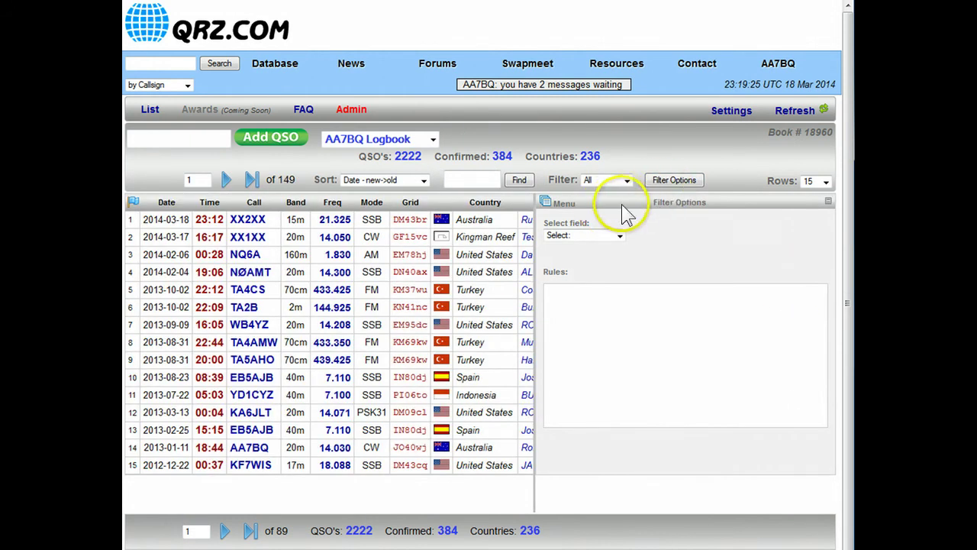
click(828, 201)
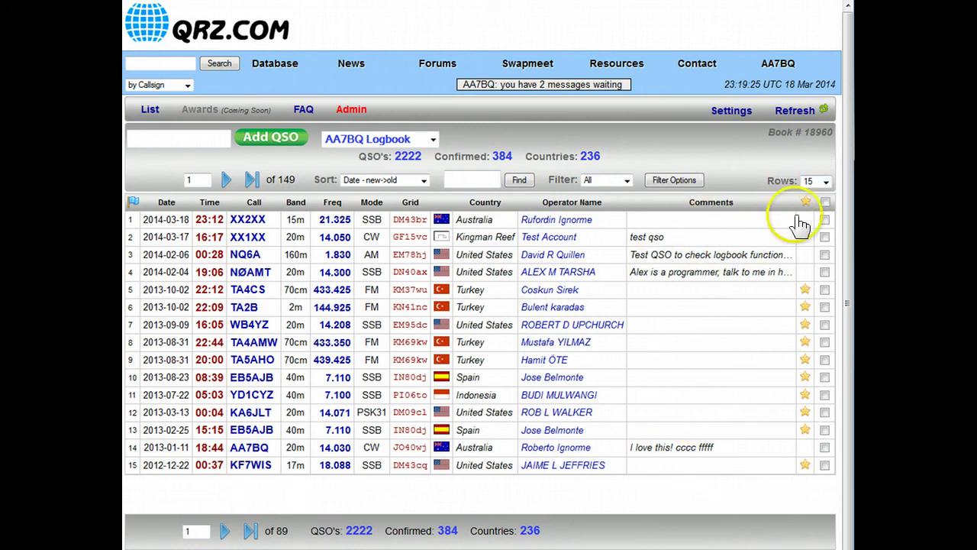
click(825, 184)
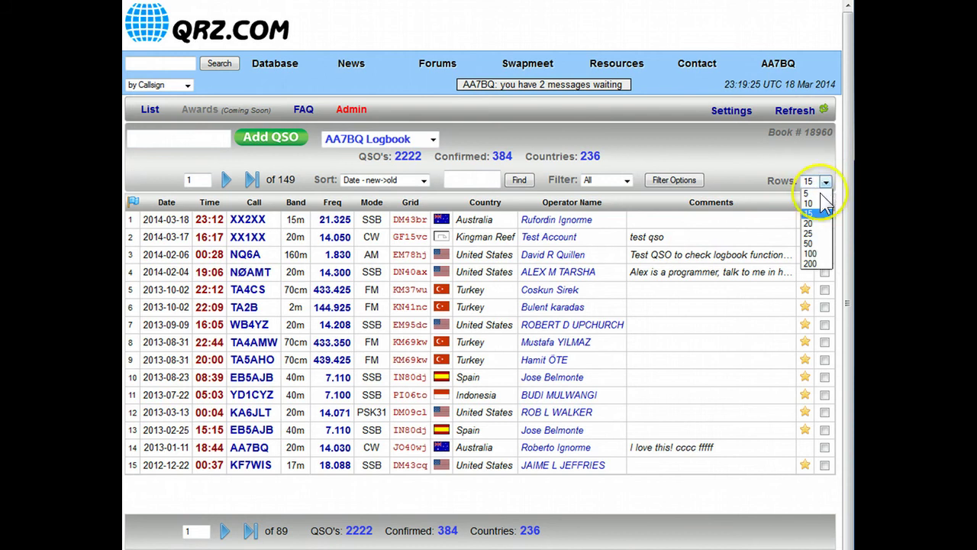
click(814, 203)
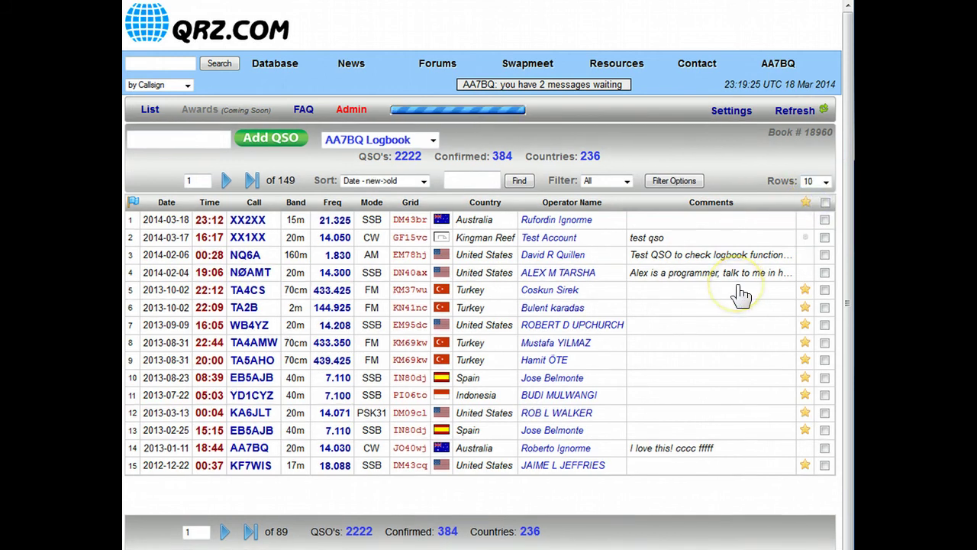
click(837, 181)
click(823, 195)
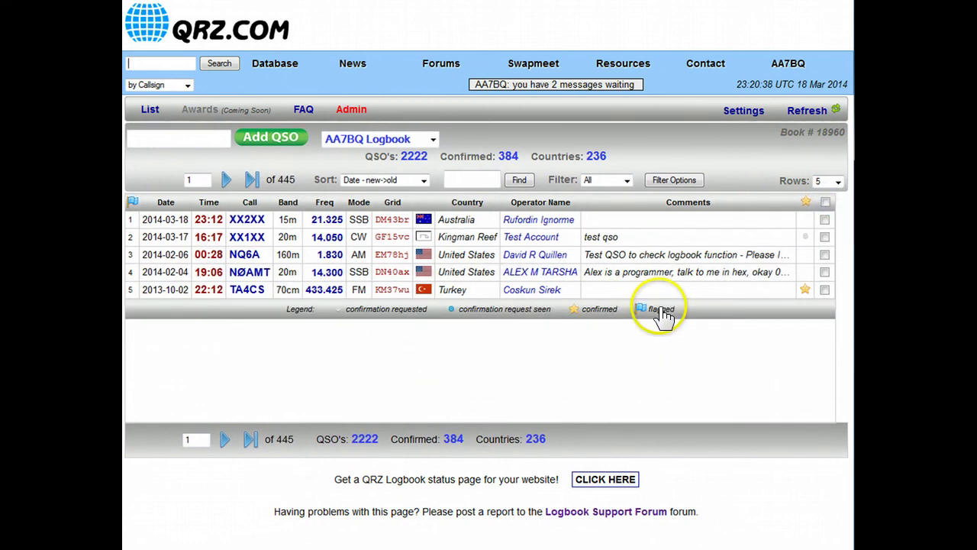
click(832, 182)
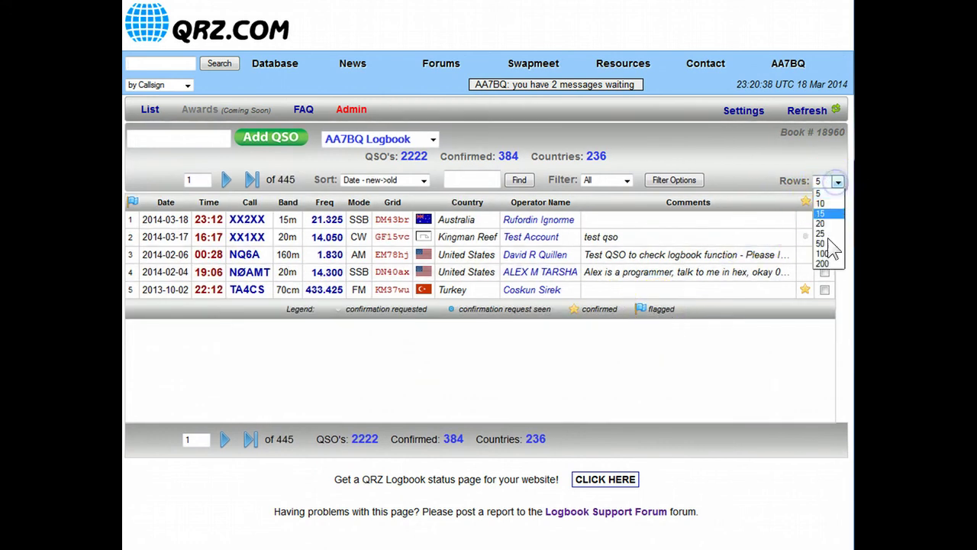
click(830, 264)
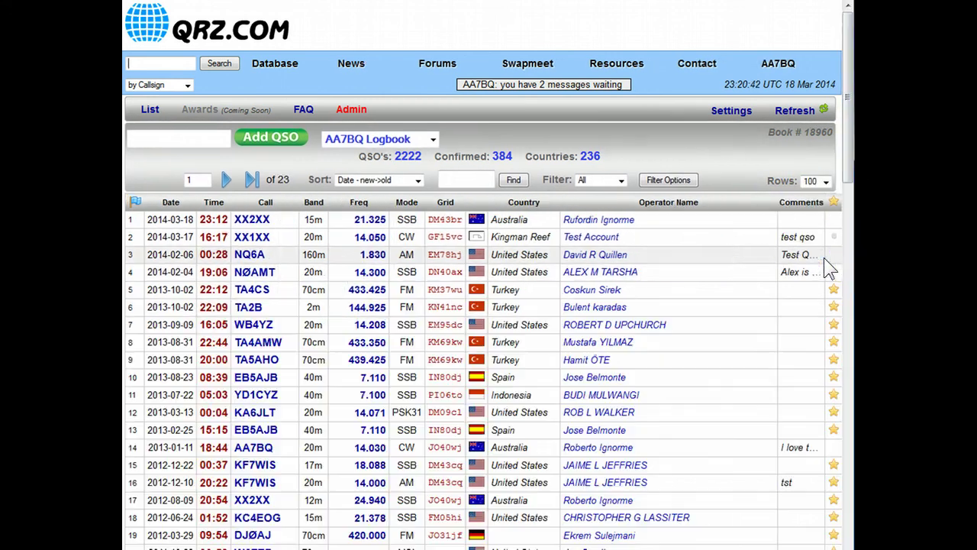
drag(853, 177, 843, 538)
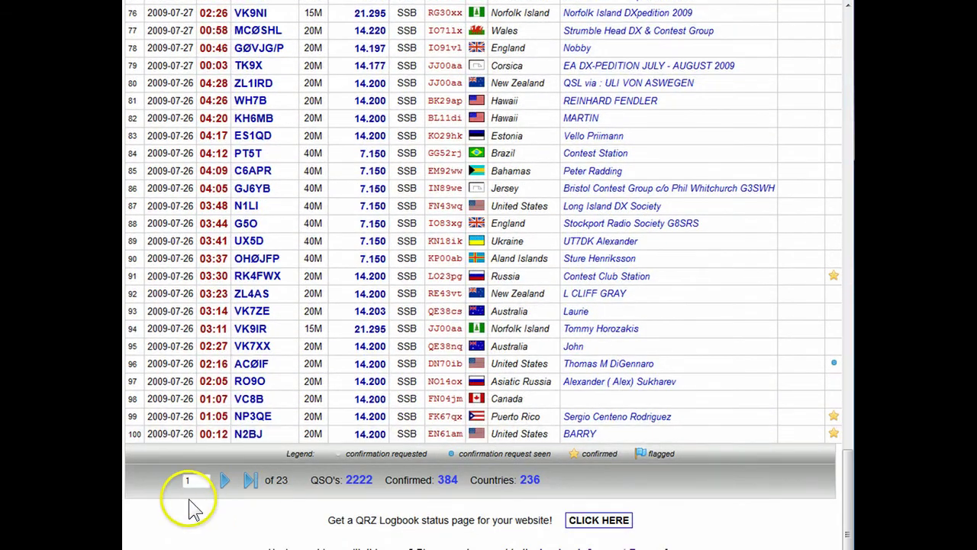
click(226, 481)
scroll(722, 361, up, 20)
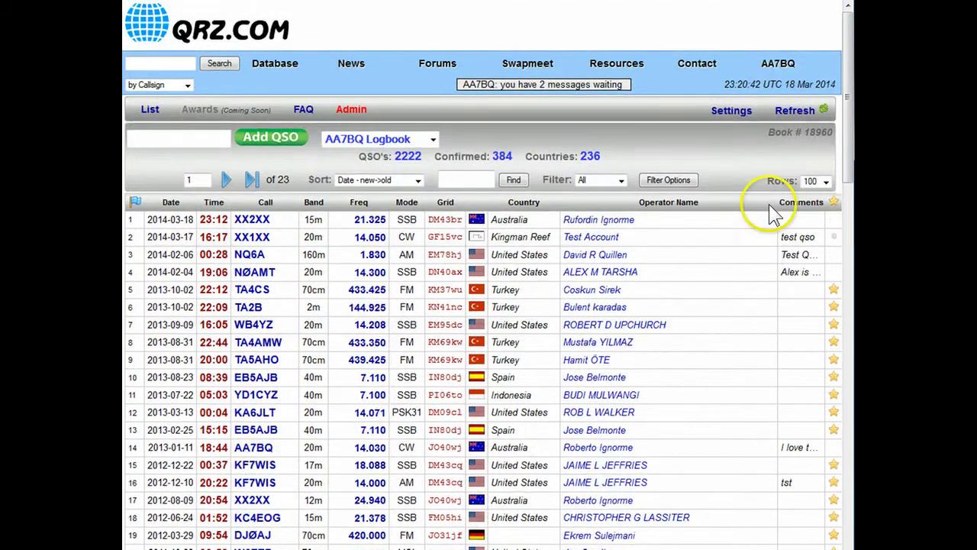
click(817, 181)
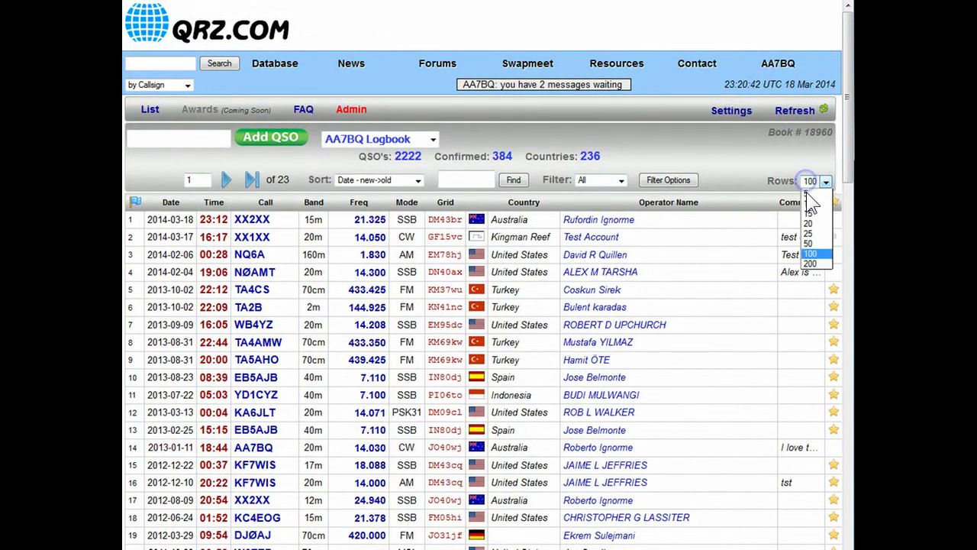
click(814, 206)
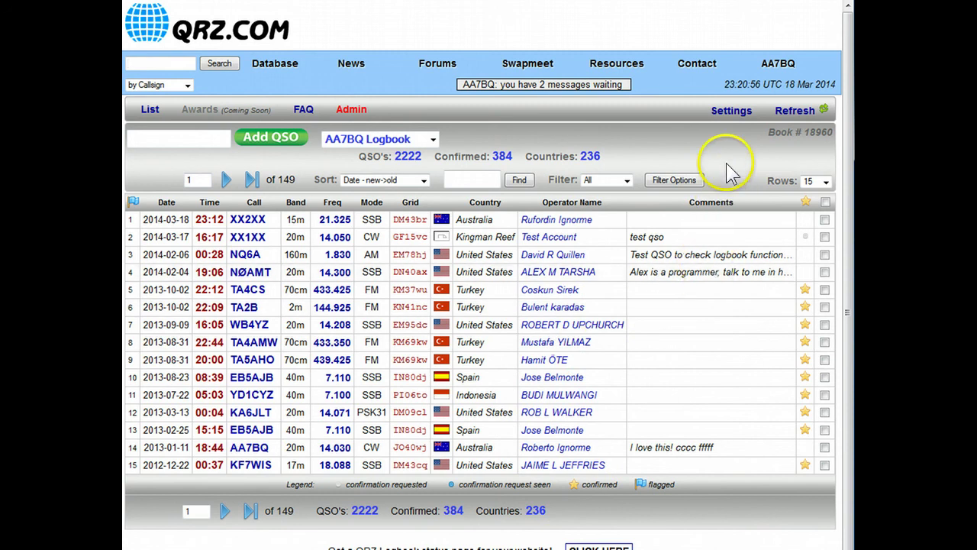
- Open the Settings control panel to view Logbook Properties for book 18960
click(731, 114)
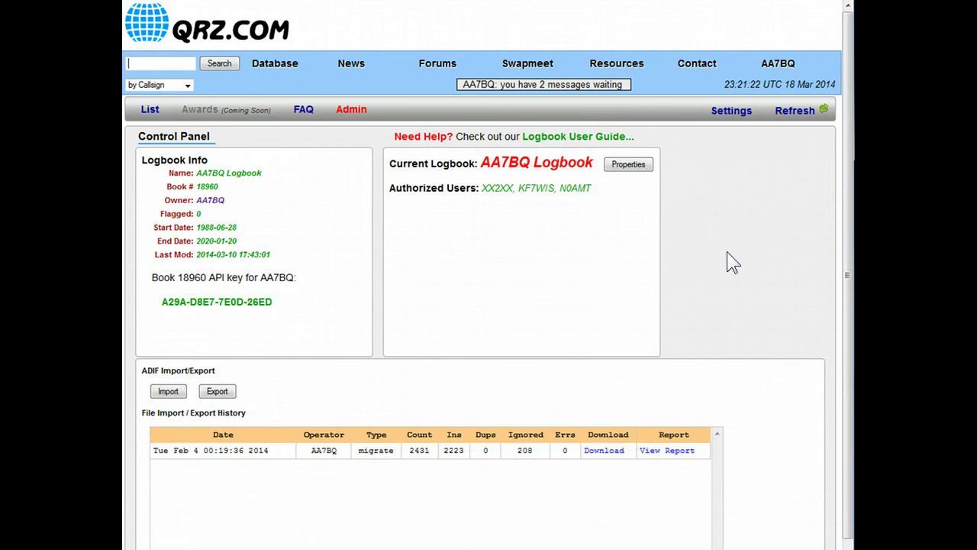
click(471, 251)
click(628, 165)
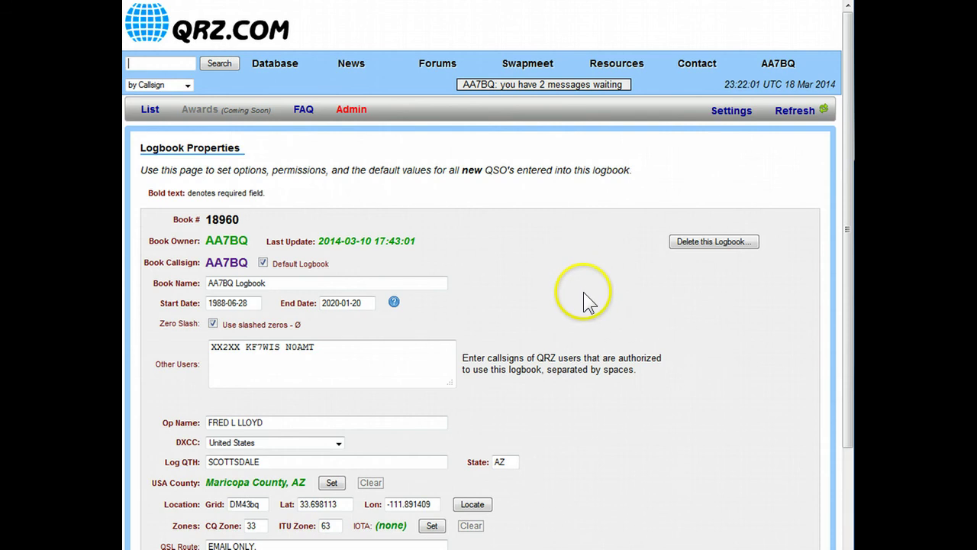
scroll(584, 292, down, 3)
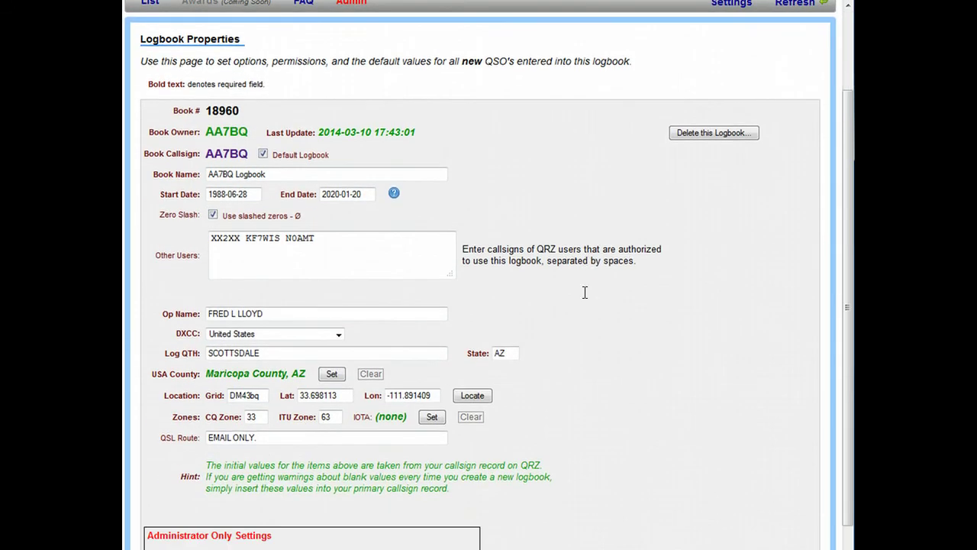
scroll(584, 291, up, 2)
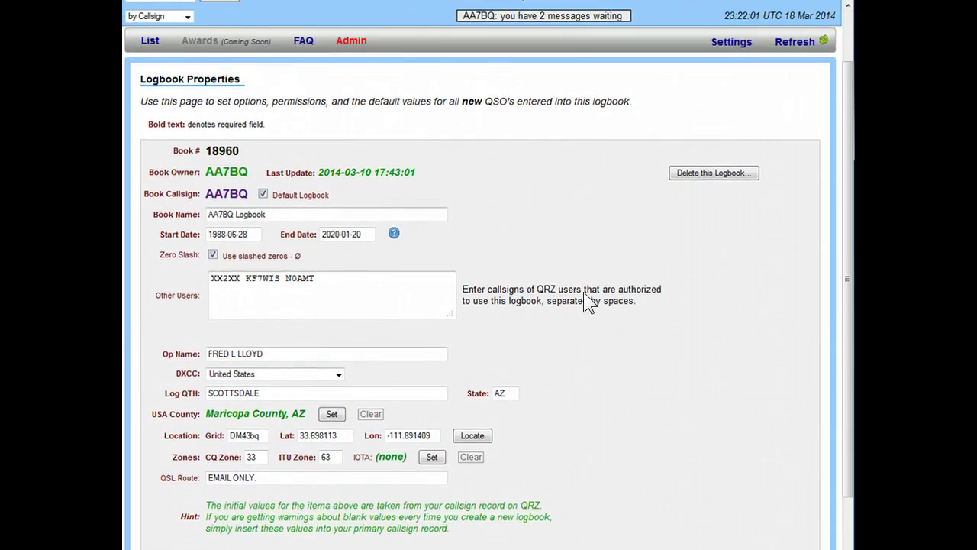
scroll(583, 291, down, 2)
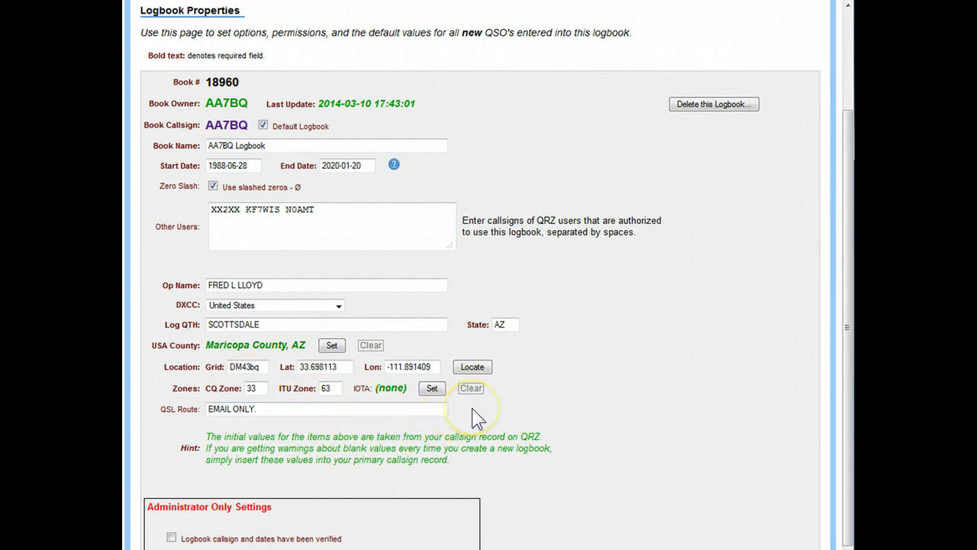
scroll(472, 408, up, 2)
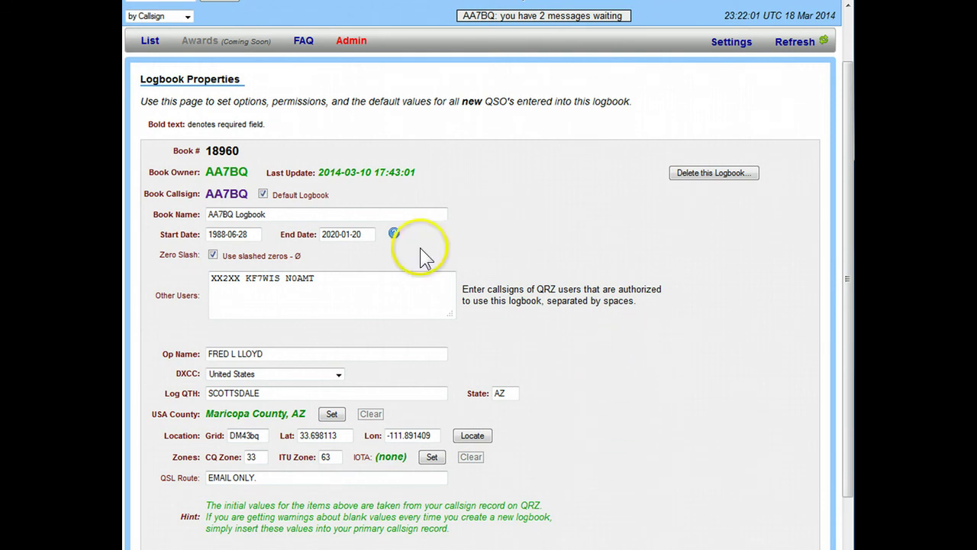
click(263, 194)
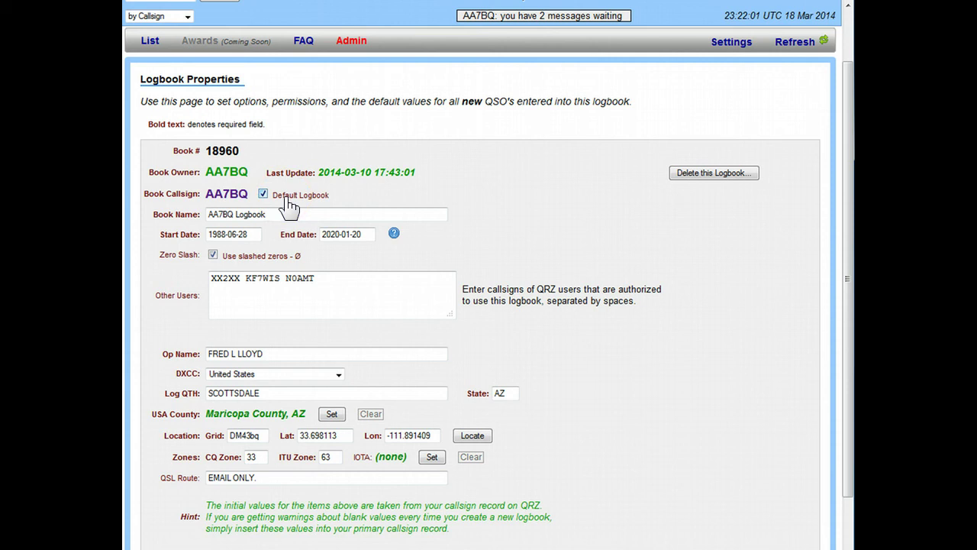
click(214, 258)
- Add another callsign to the Other Users list, making four authorized users
click(351, 281)
text(WS2L)
click(707, 233)
click(652, 240)
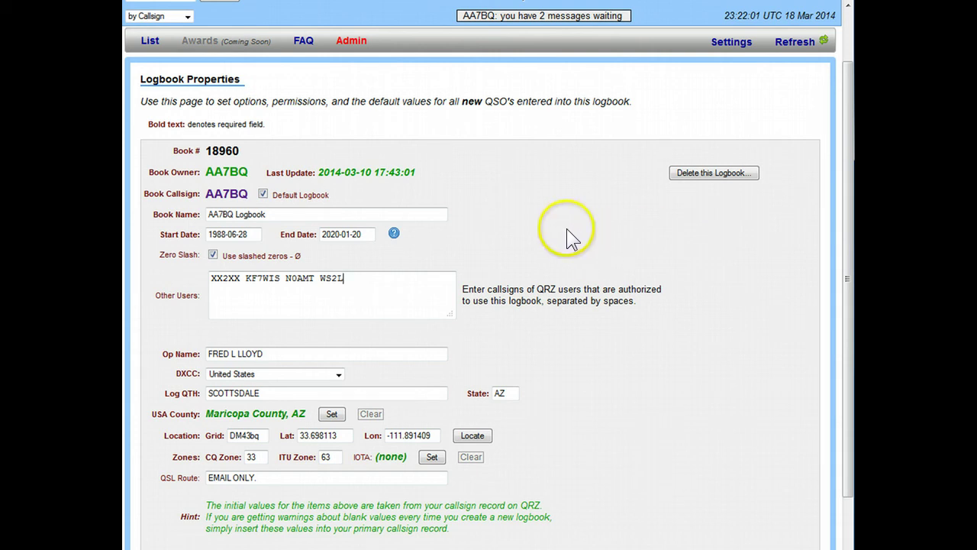
scroll(661, 286, down, 5)
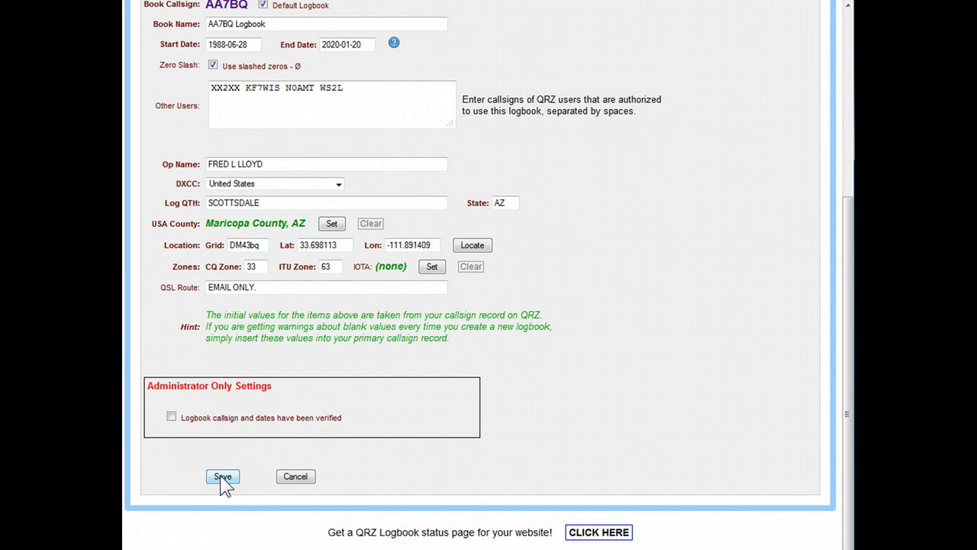
- Cancel the Logbook Properties edits to return to the Control Panel with its three authorized users
click(295, 475)
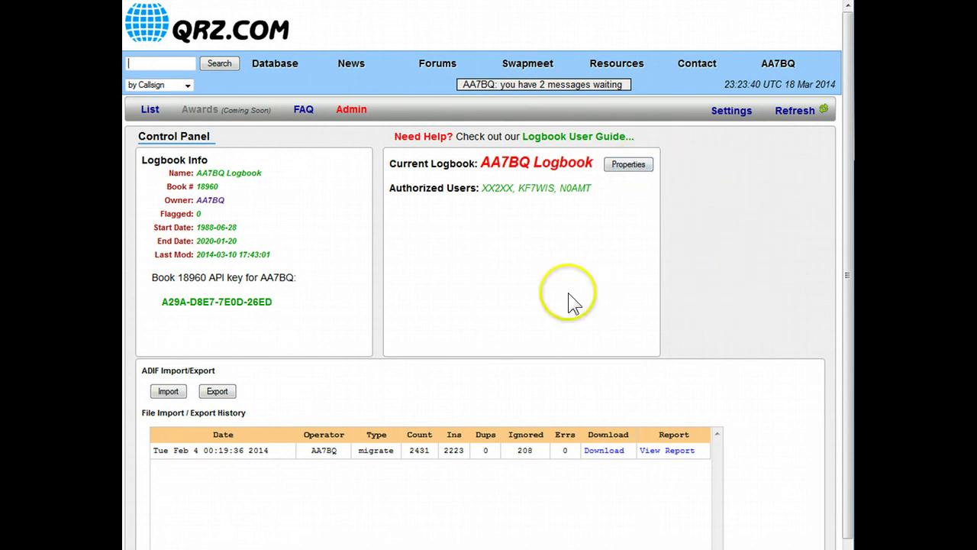
scroll(716, 292, down, 2)
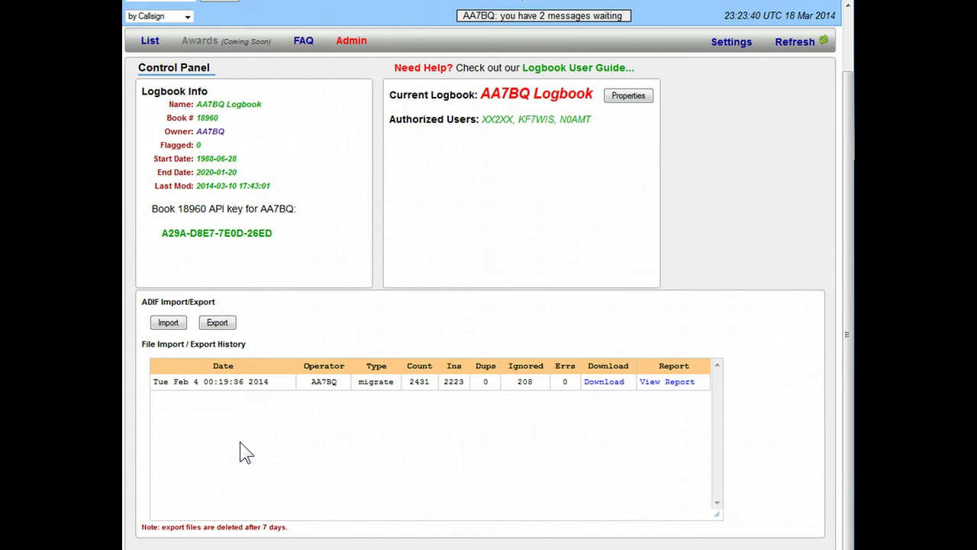
click(219, 323)
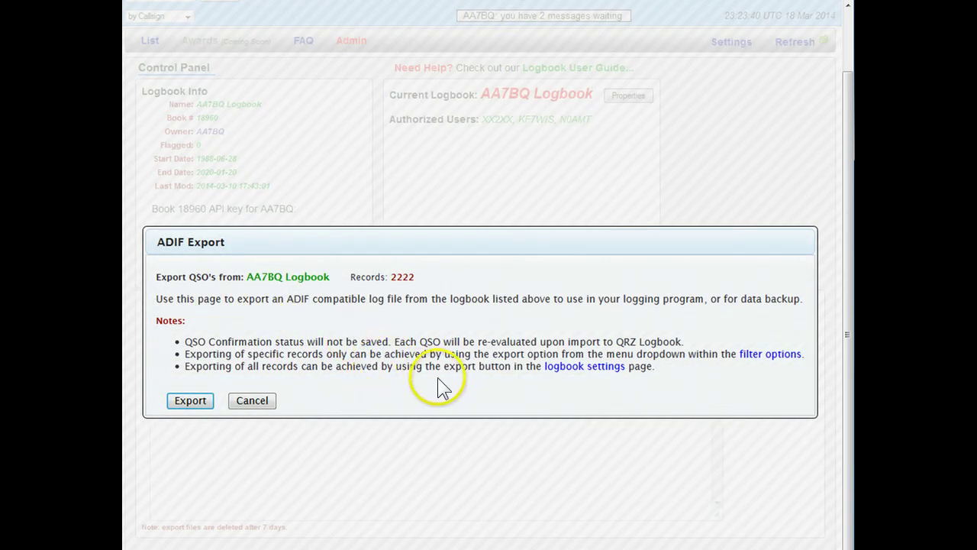
click(252, 401)
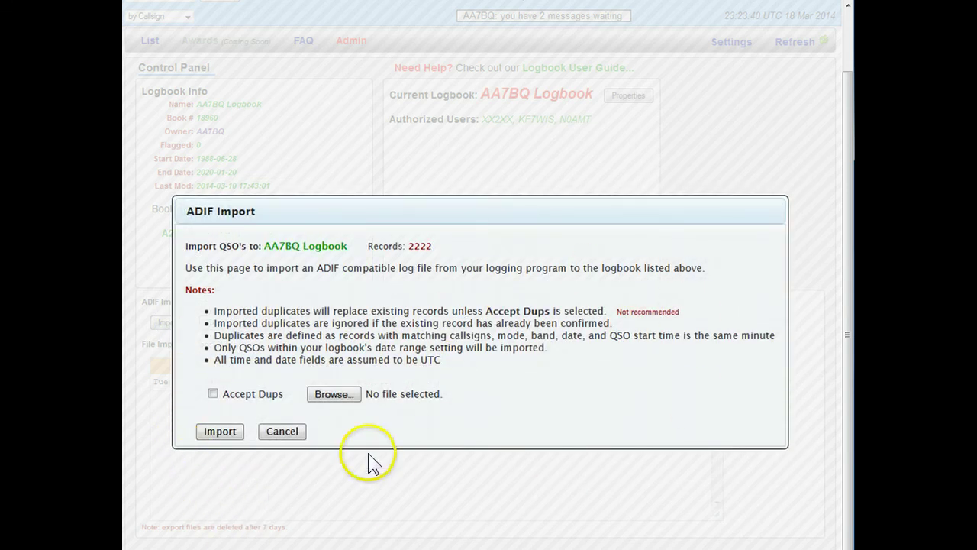
click(281, 431)
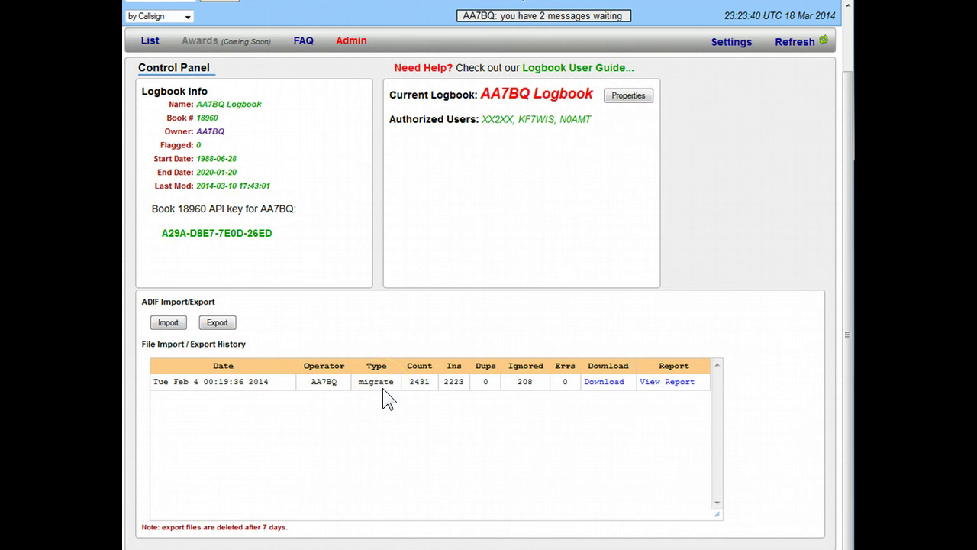
click(678, 387)
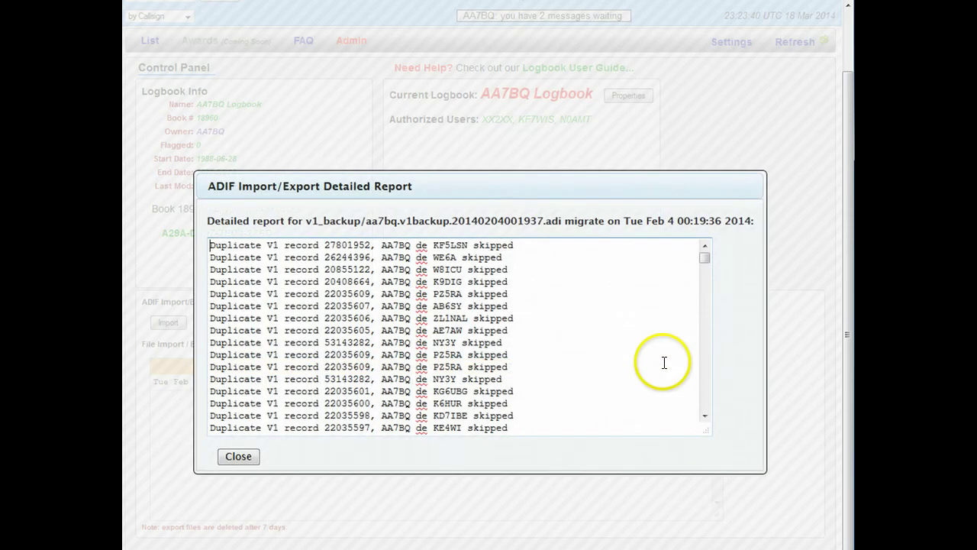
scroll(652, 344, down, 10)
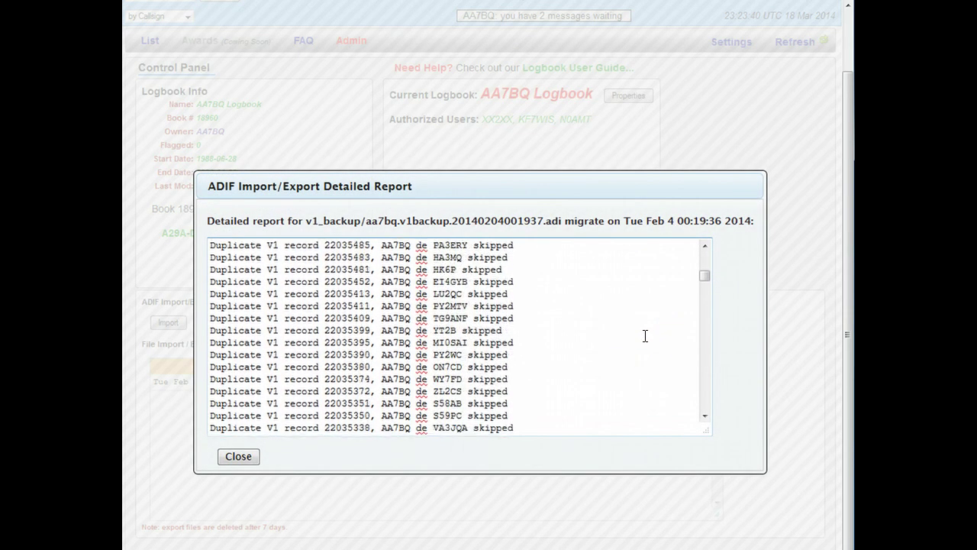
scroll(645, 336, down, 20)
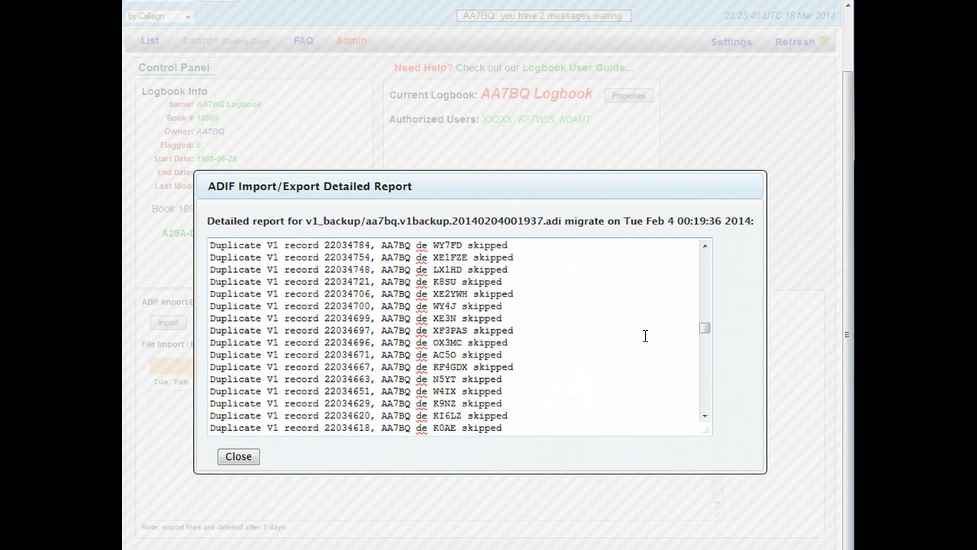
scroll(645, 336, down, 20)
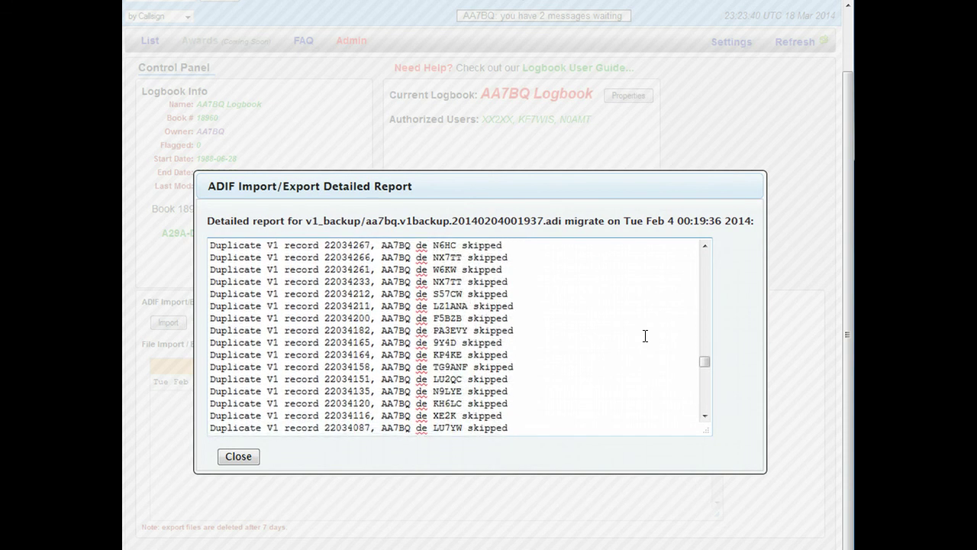
scroll(645, 336, down, 10)
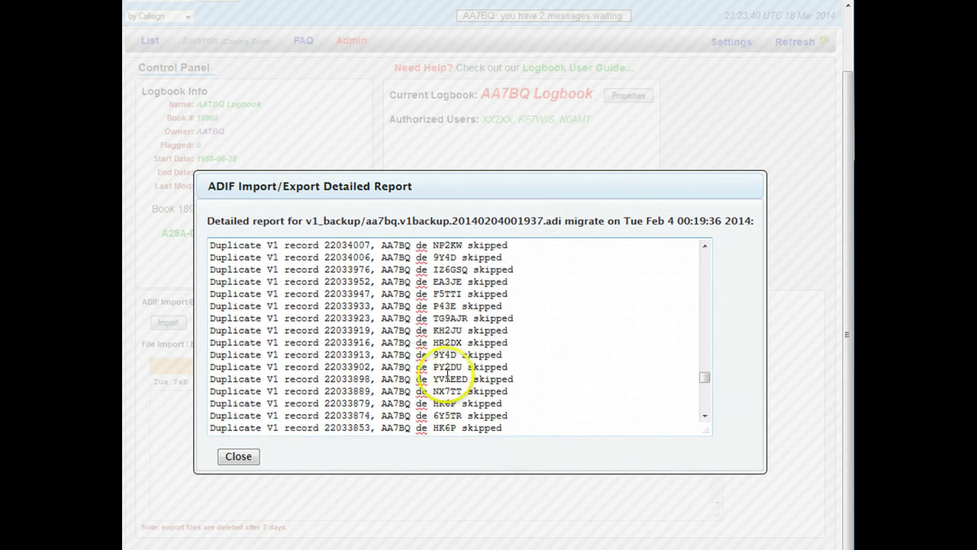
click(239, 457)
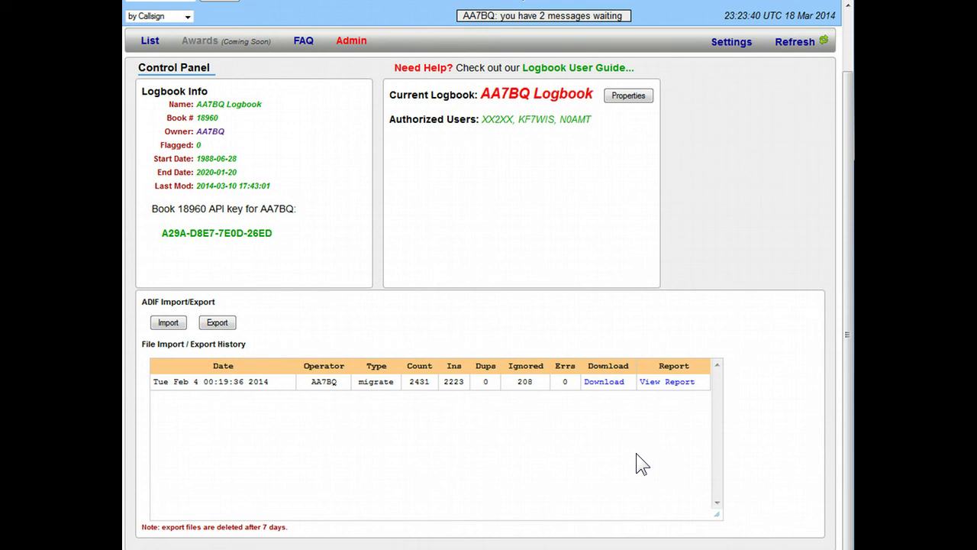
- Bring up the QSO list: page 1 of 149, 2222 QSOs, headed by XX2XX
click(383, 506)
click(140, 42)
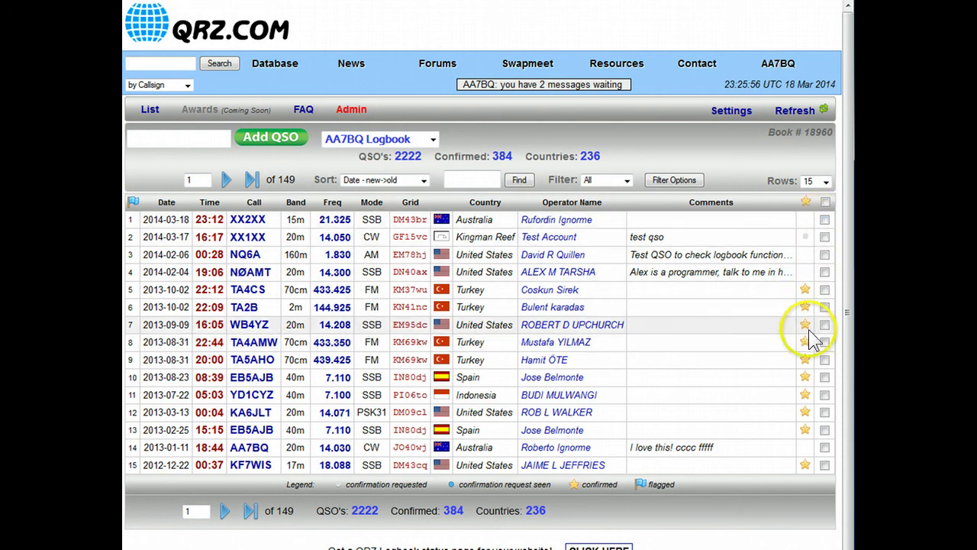
- Mark rows 3, 4 and 2 (XX1XX, NQ6A, NØAMT) and bring up their Actions dialog
click(825, 255)
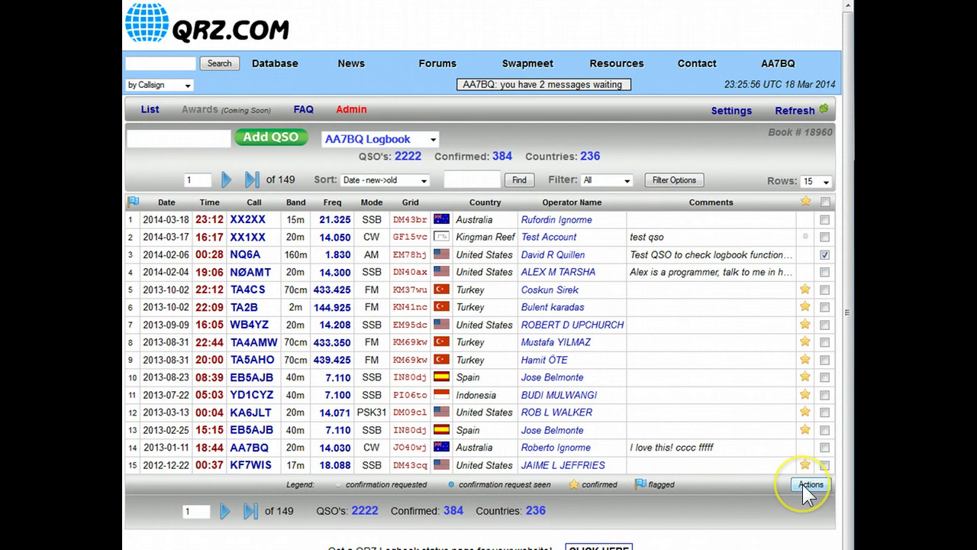
click(825, 272)
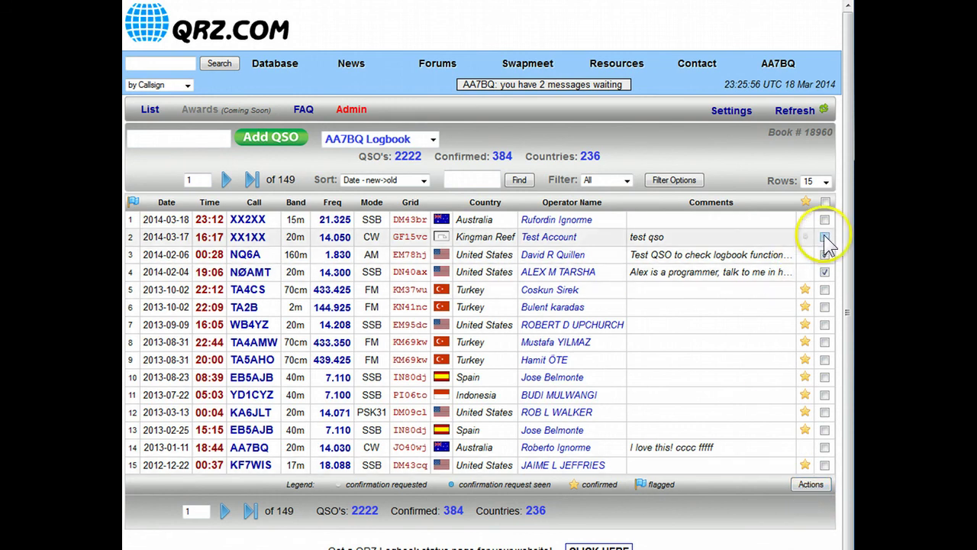
click(825, 237)
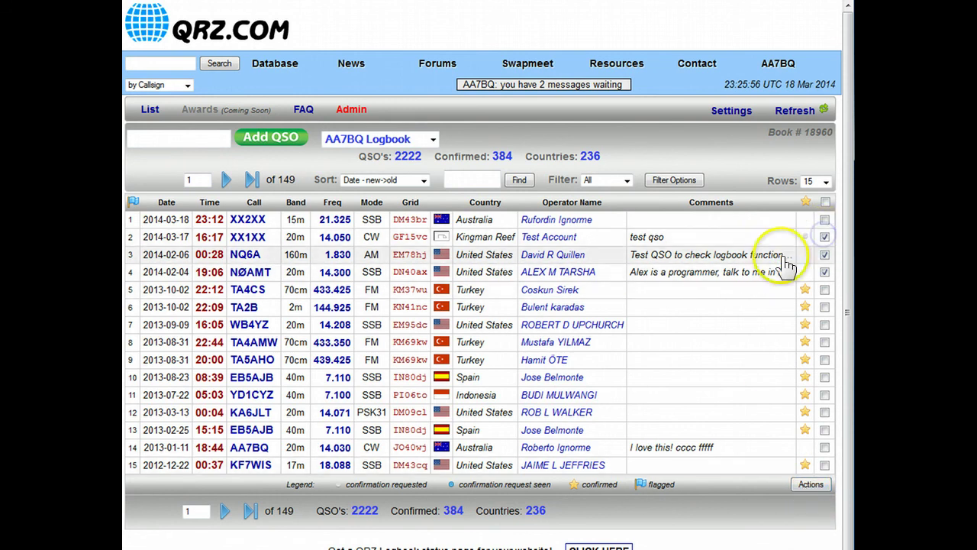
click(810, 485)
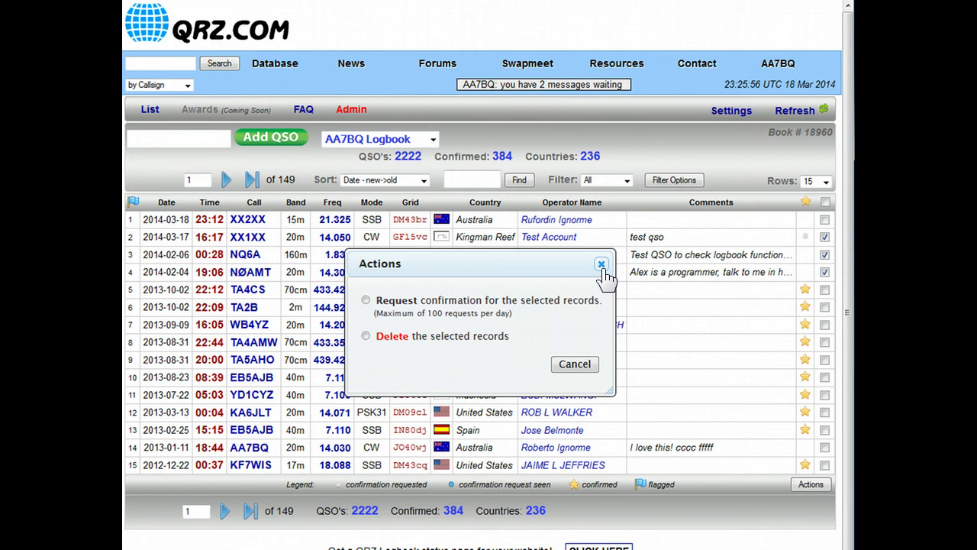
- Dismiss the Actions dialog, untick row 2, then flag records 6, 8, 11 and 13 and save
click(602, 265)
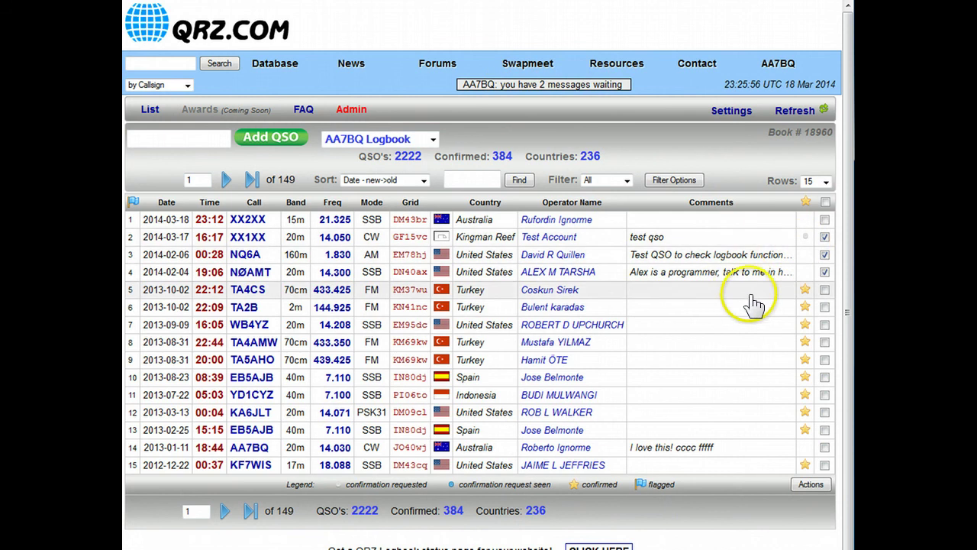
click(824, 237)
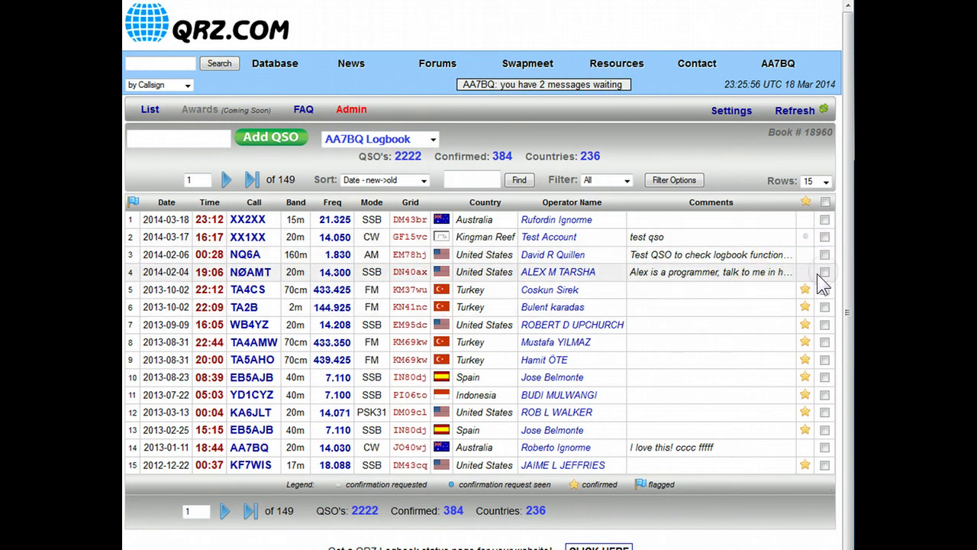
click(131, 309)
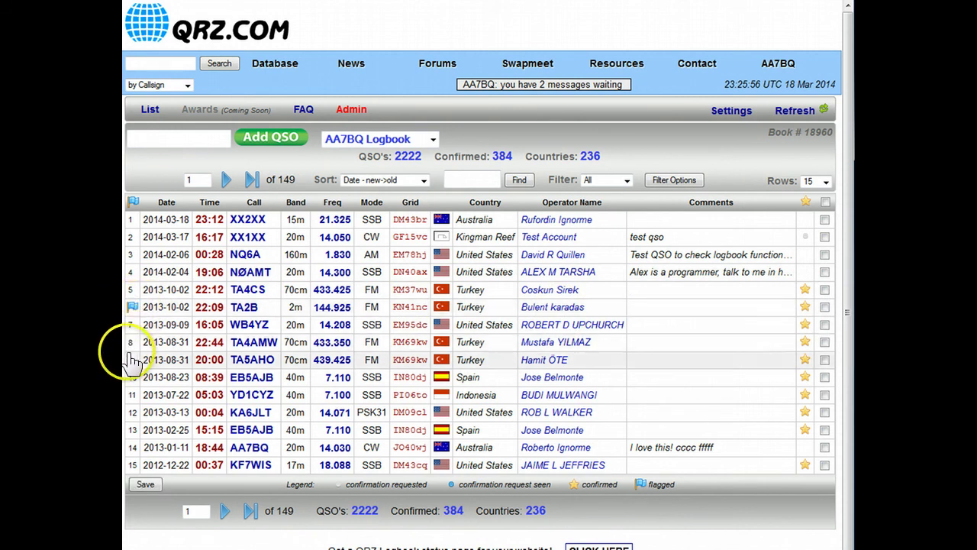
click(128, 343)
click(131, 397)
click(131, 430)
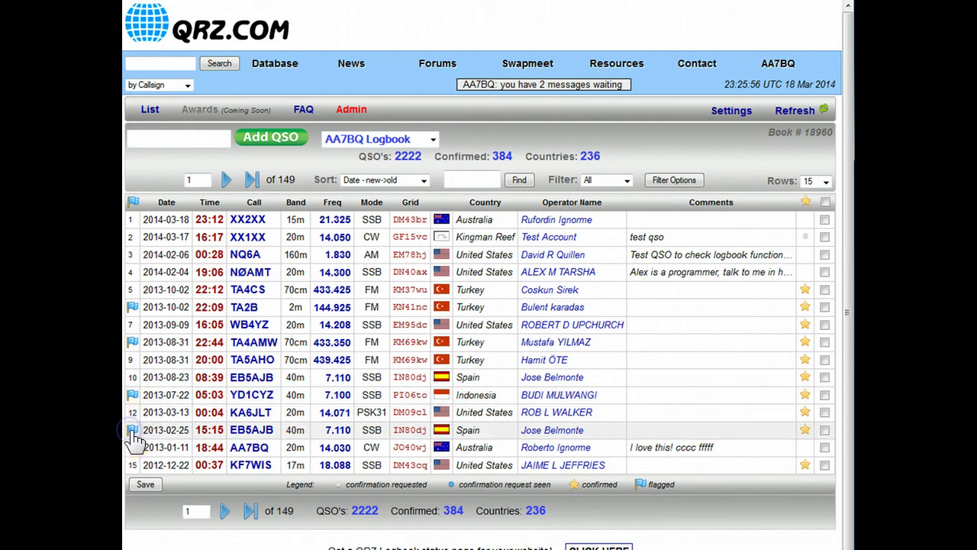
click(146, 486)
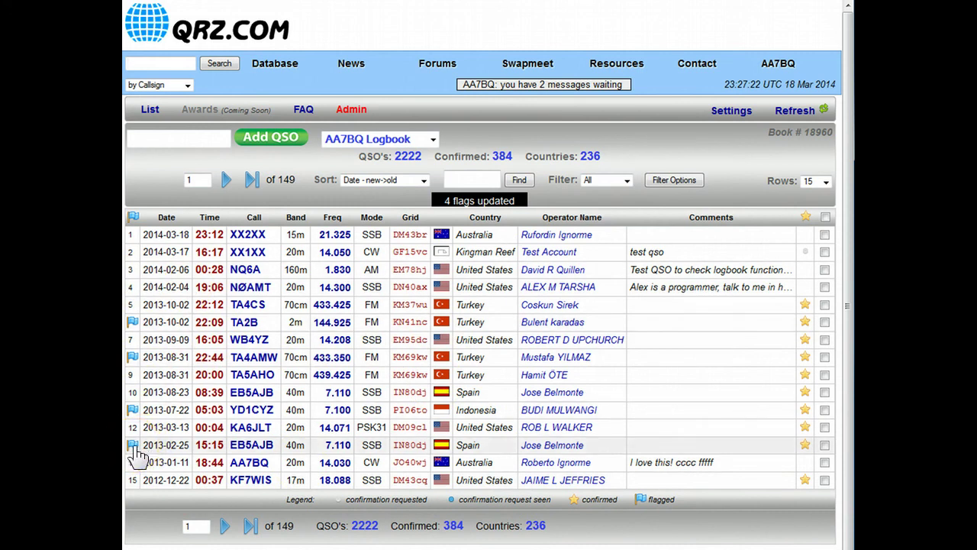
- Remove the flags from records 13, 11, 8 and 6 and save the cleared flags
click(134, 446)
click(133, 408)
click(136, 370)
click(133, 357)
click(133, 321)
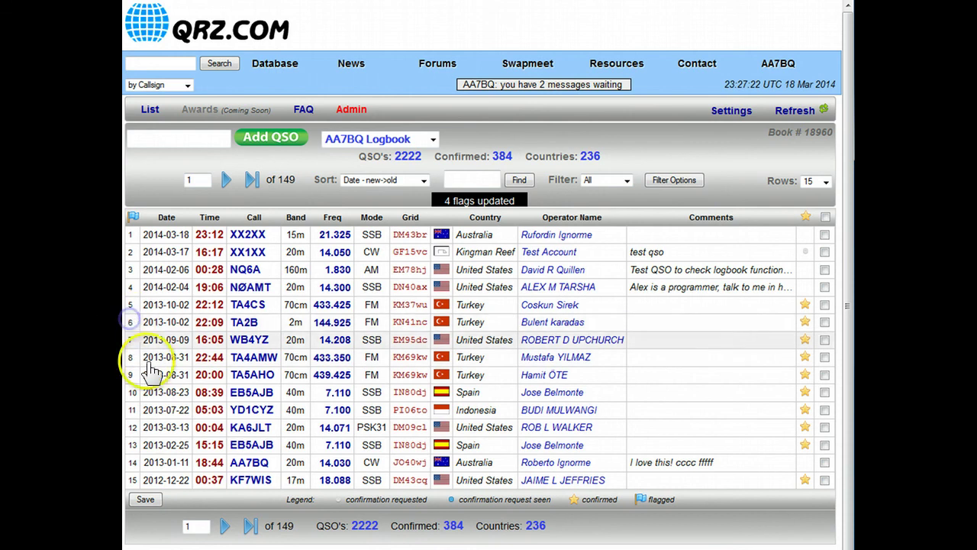
click(145, 500)
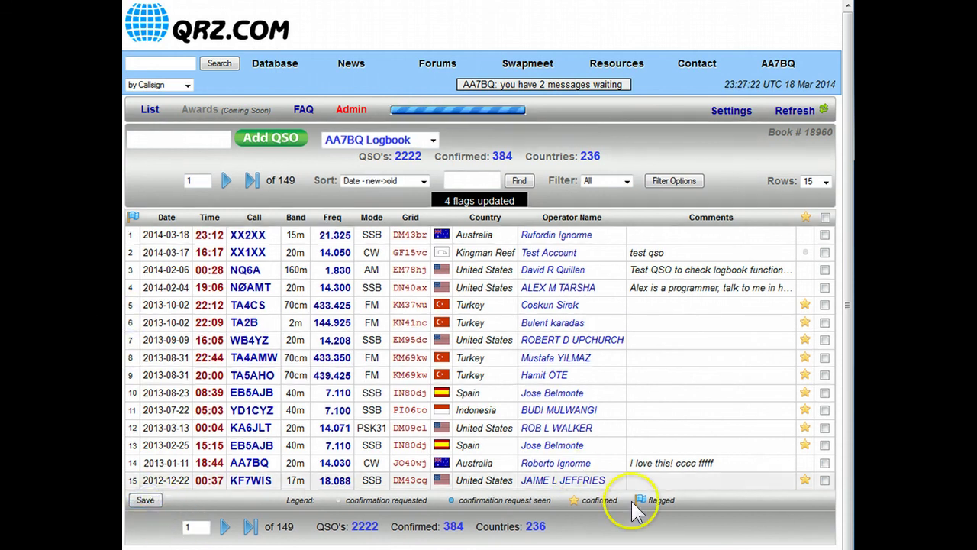